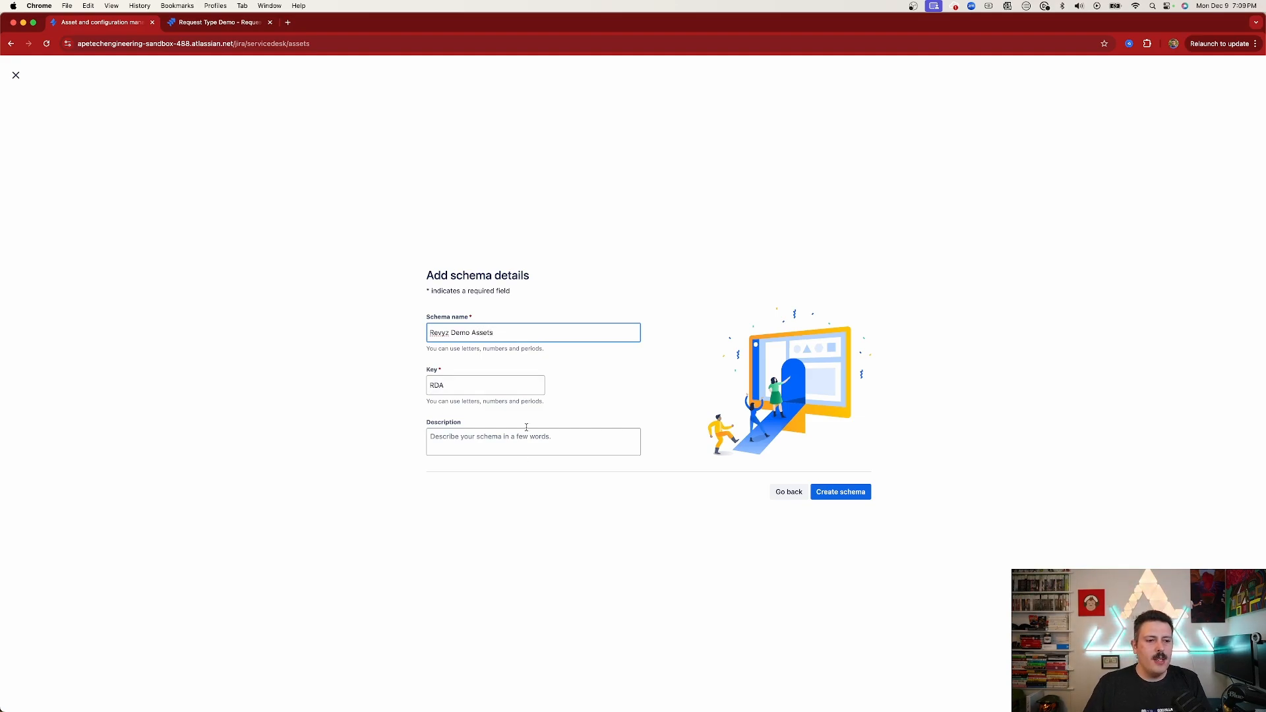
Create the asset schema named Revyz Demo Assets with key RDA
click(848, 492)
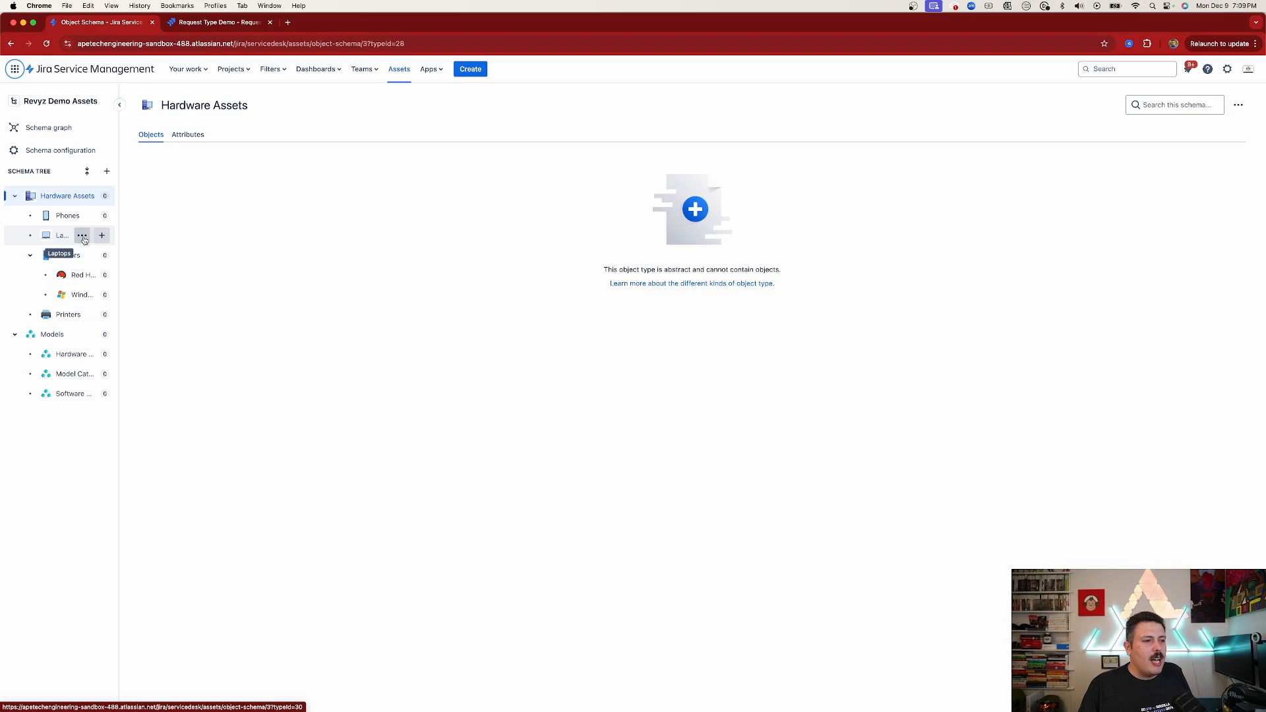
Add Windows and Mac object types under the Laptops object type
click(101, 236)
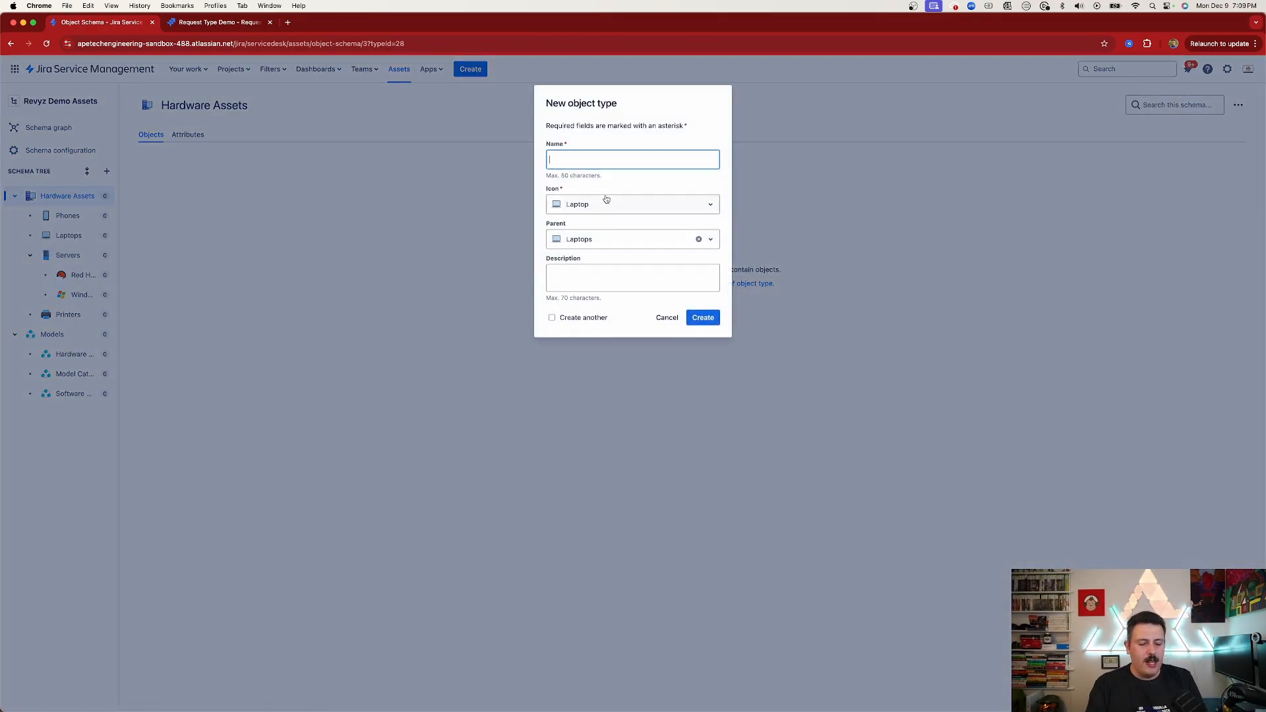
text(Windows)
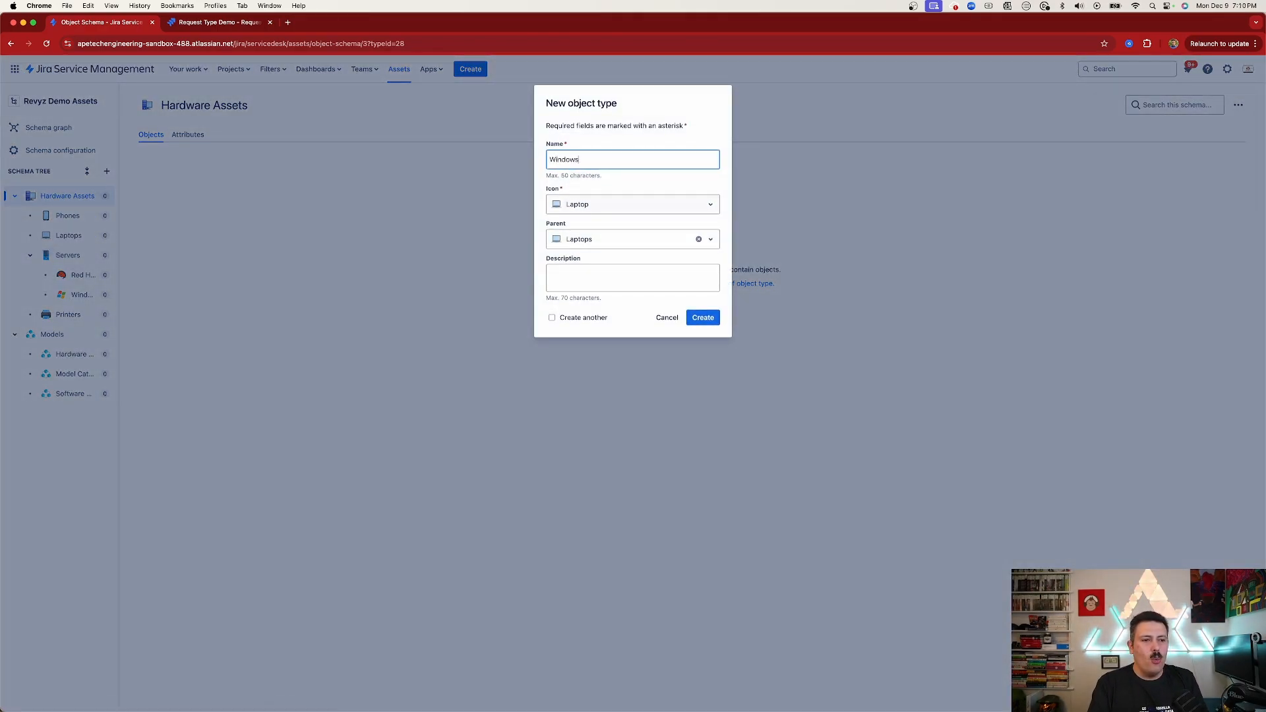
click(703, 317)
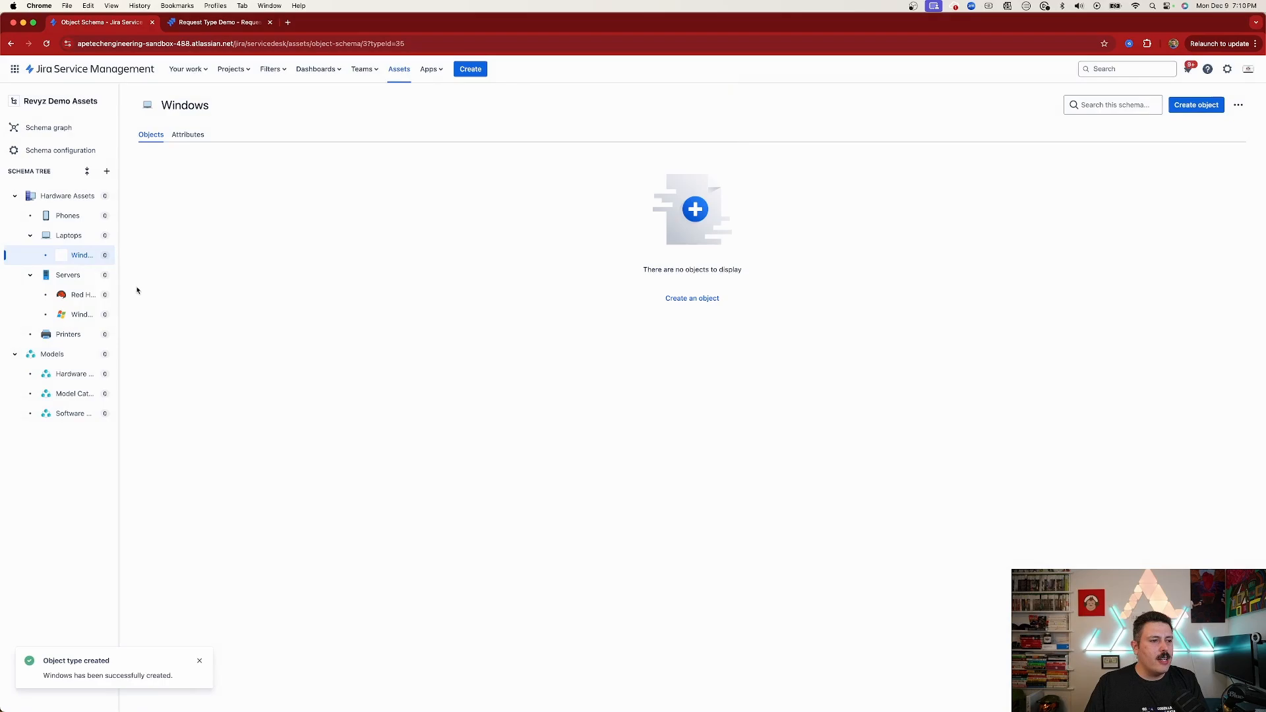
click(101, 235)
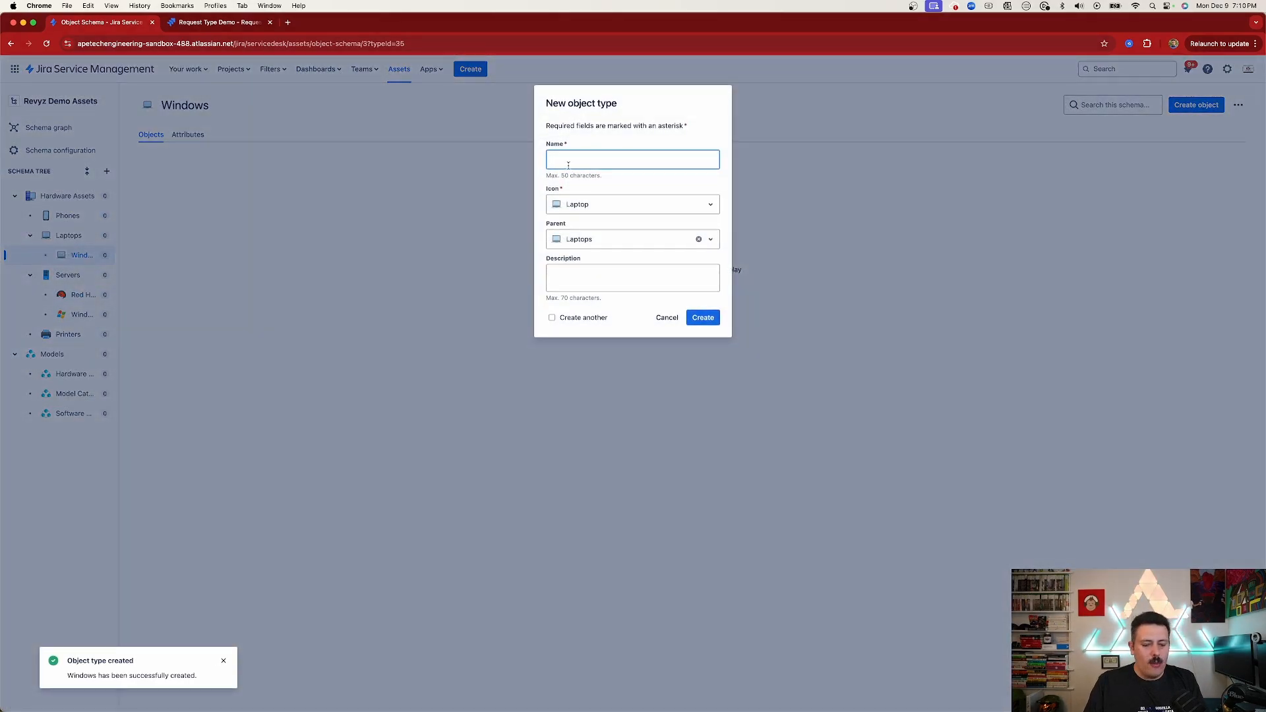
text(Mac)
click(715, 313)
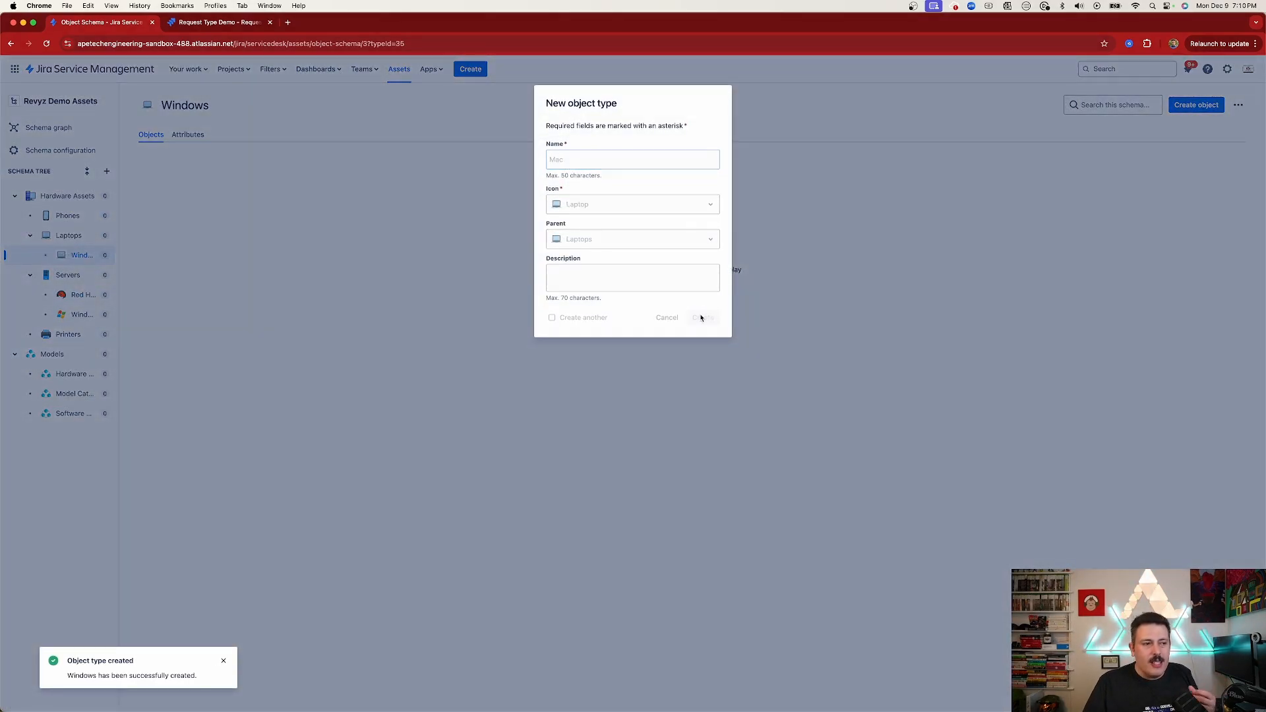
Add a Linux object type under Laptops
click(104, 237)
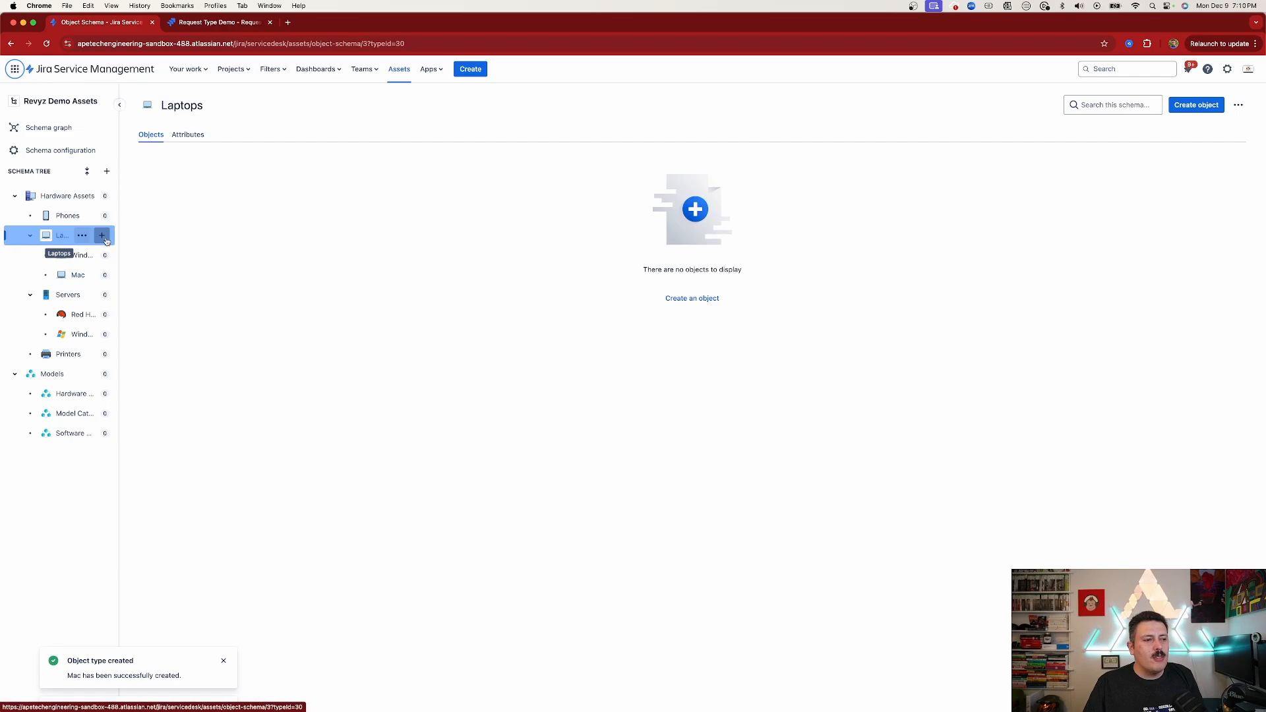
click(102, 236)
text(Linux)
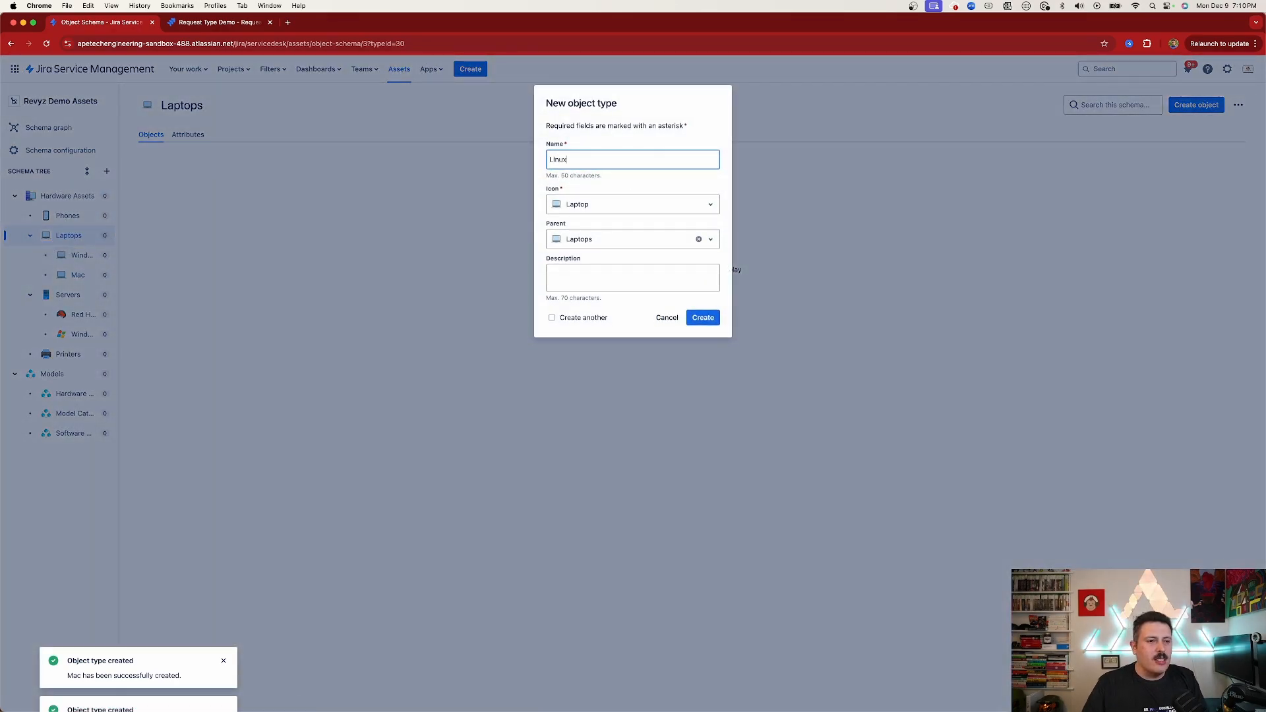
click(702, 317)
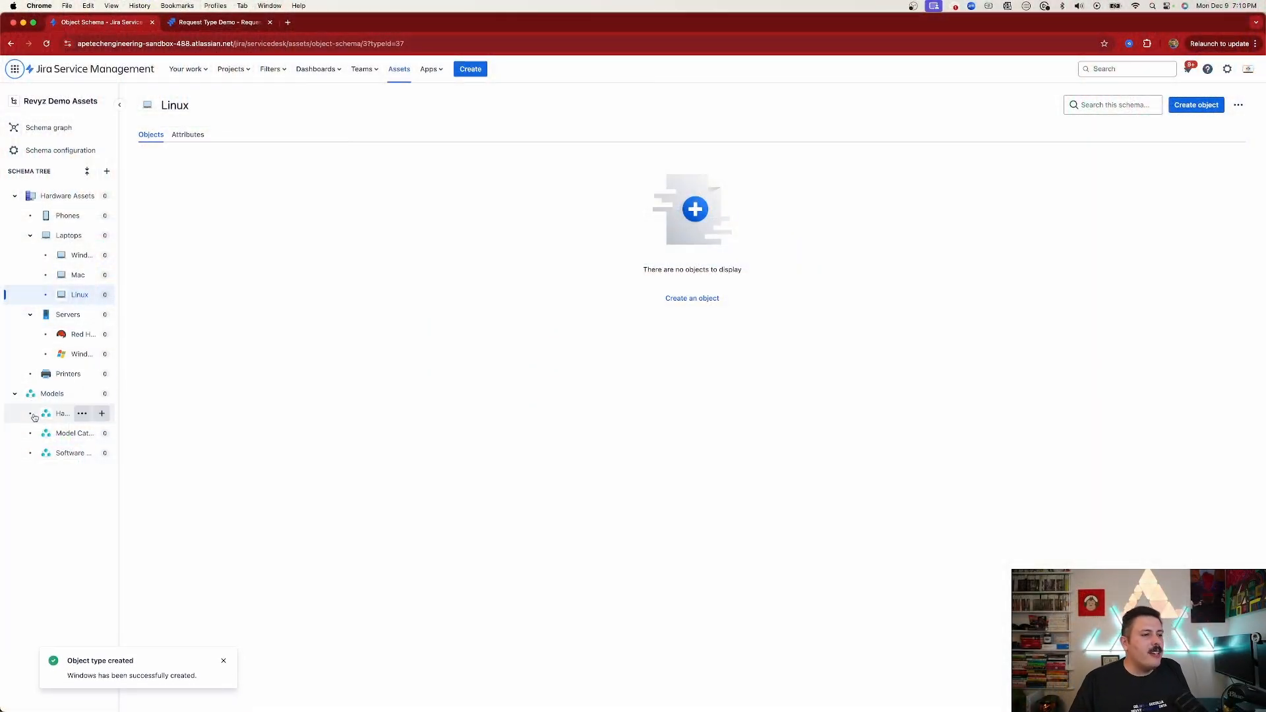
Add a 3D Printer object type under Printers with a 3D printer icon
click(102, 374)
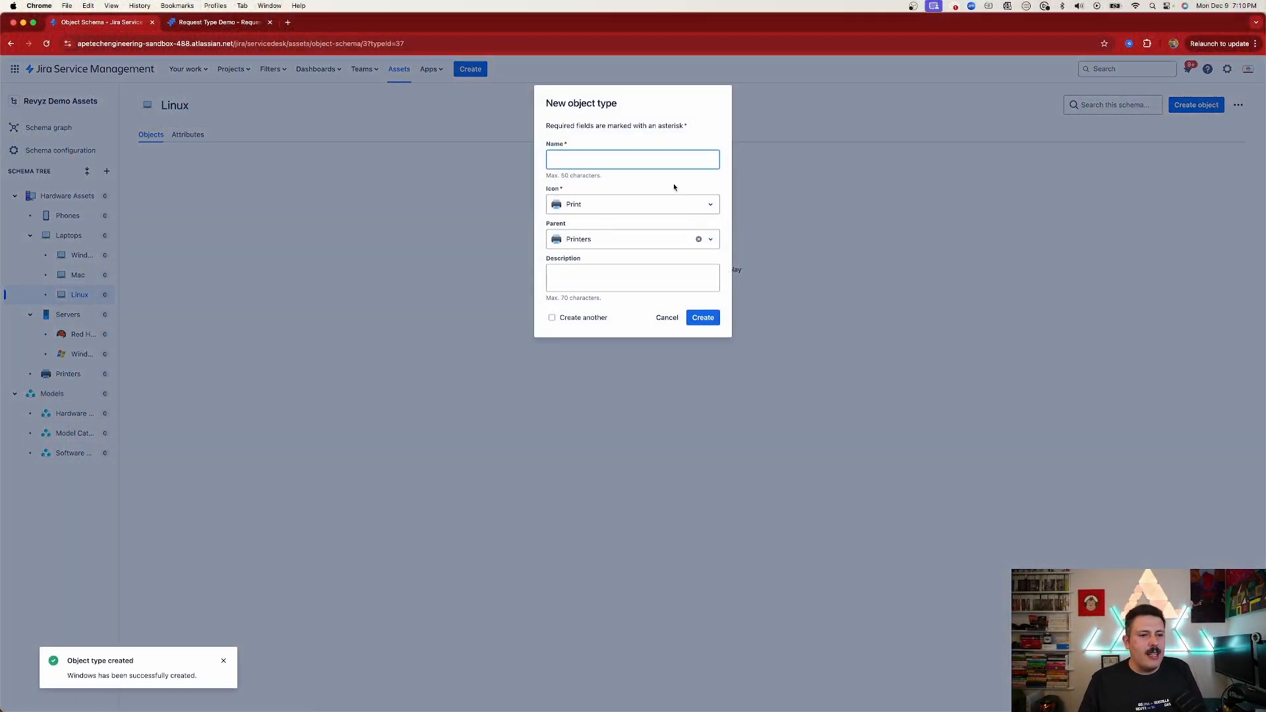
text(3D Printer)
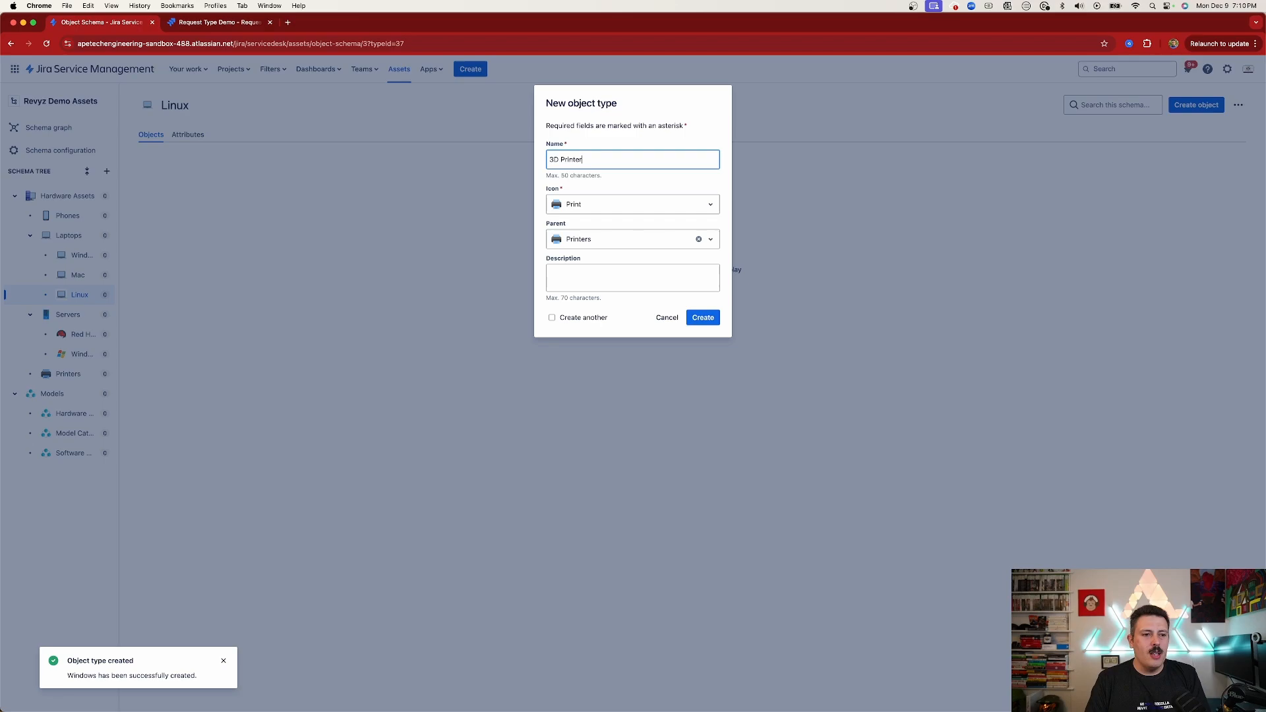
click(591, 209)
click(591, 231)
click(703, 319)
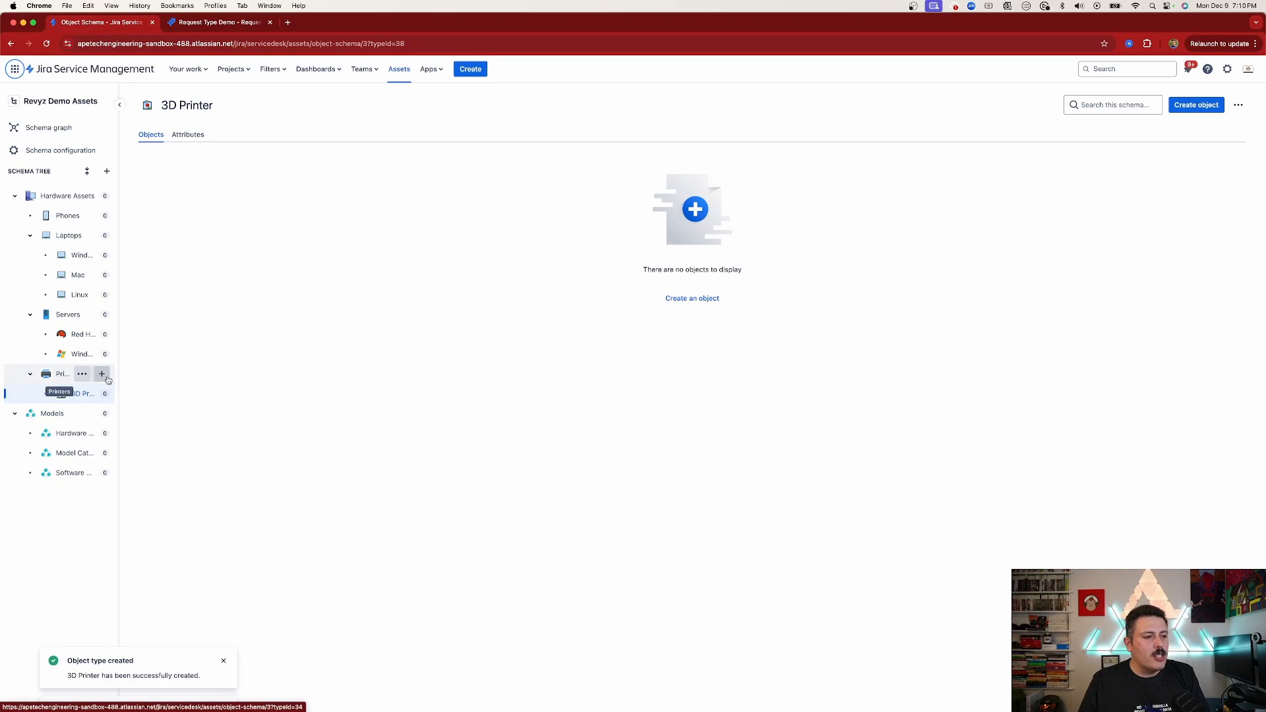
Add a Shaq Printer object type under Printers
click(99, 373)
text(Shaq Printer)
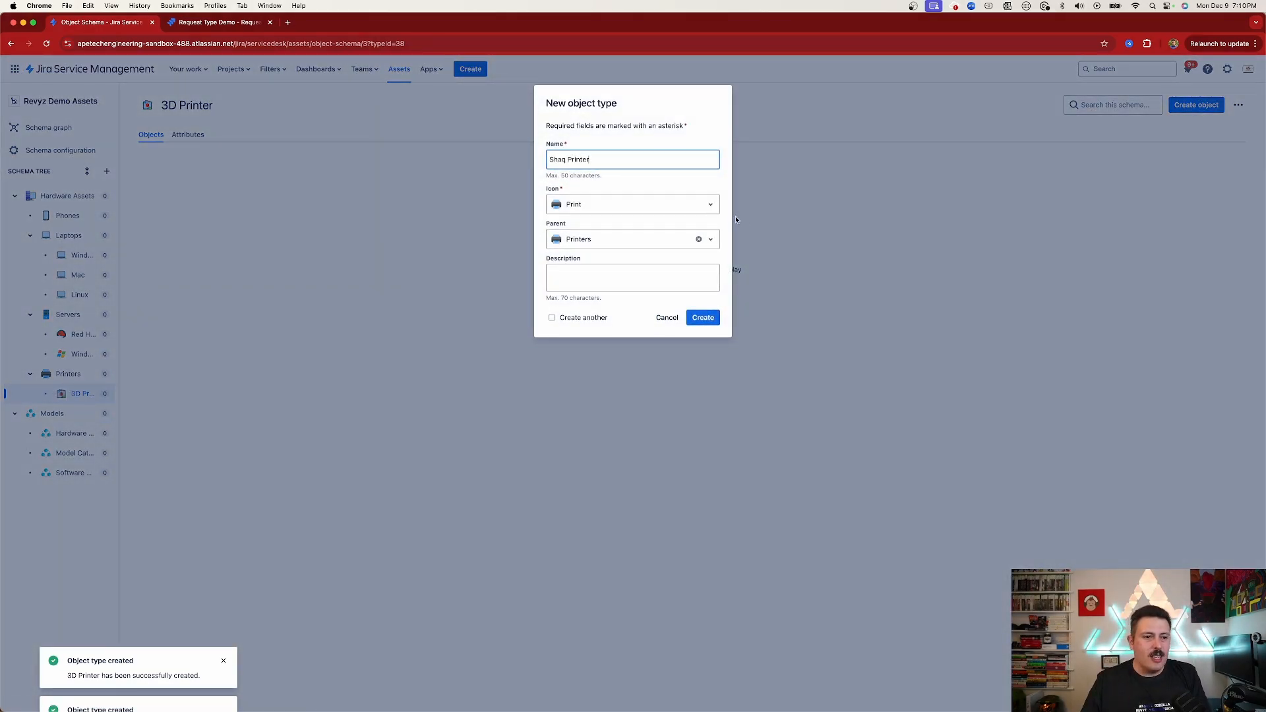
click(703, 317)
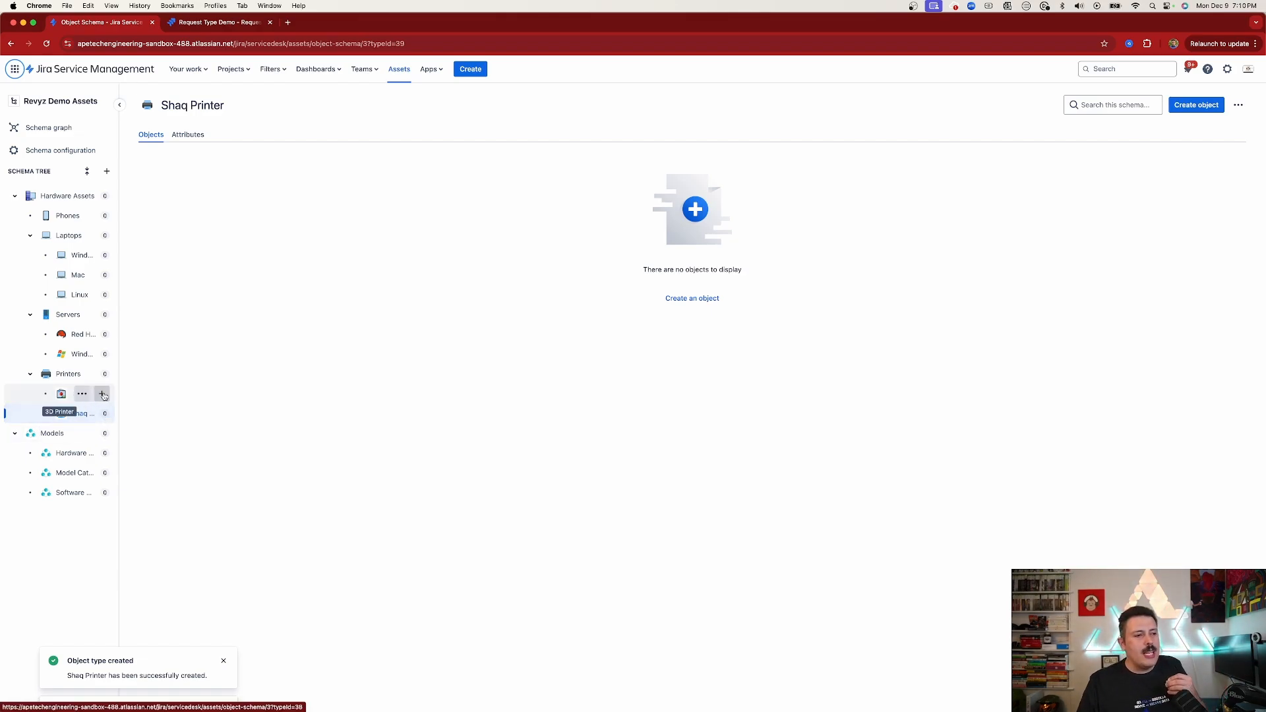
Add a Desktop Mac object type under Mac
click(103, 275)
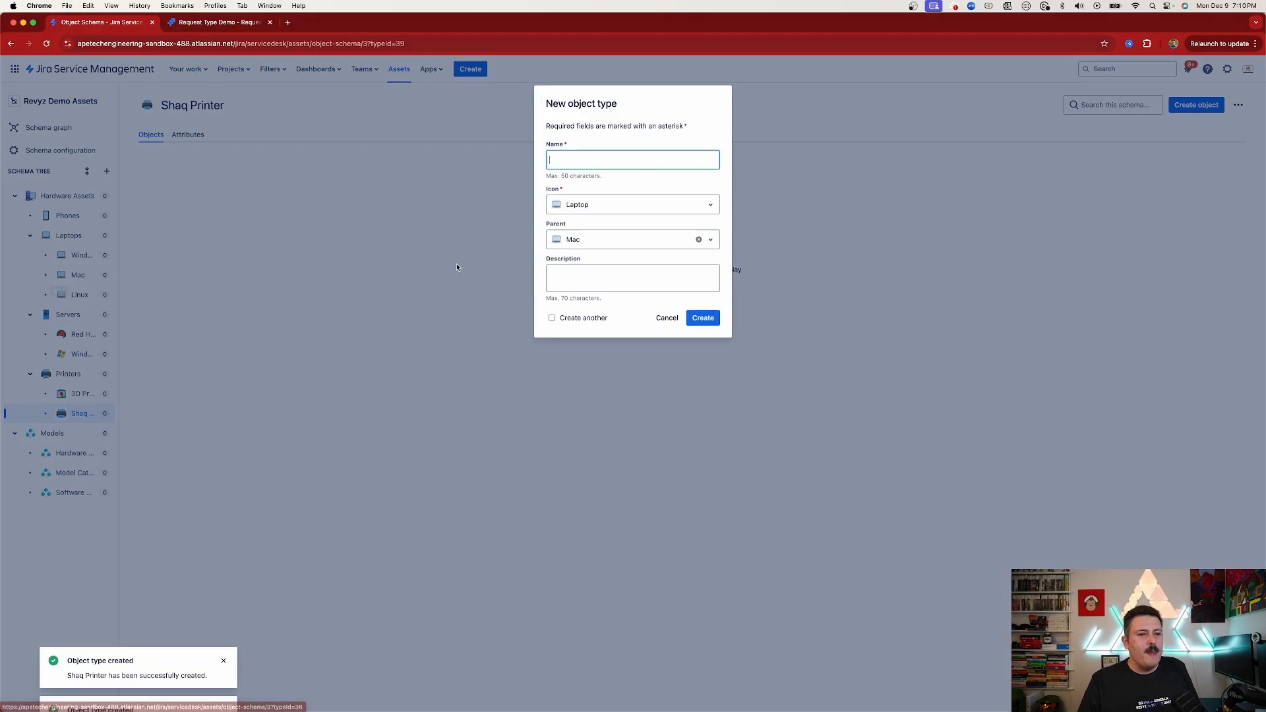
text(Desktop Mac)
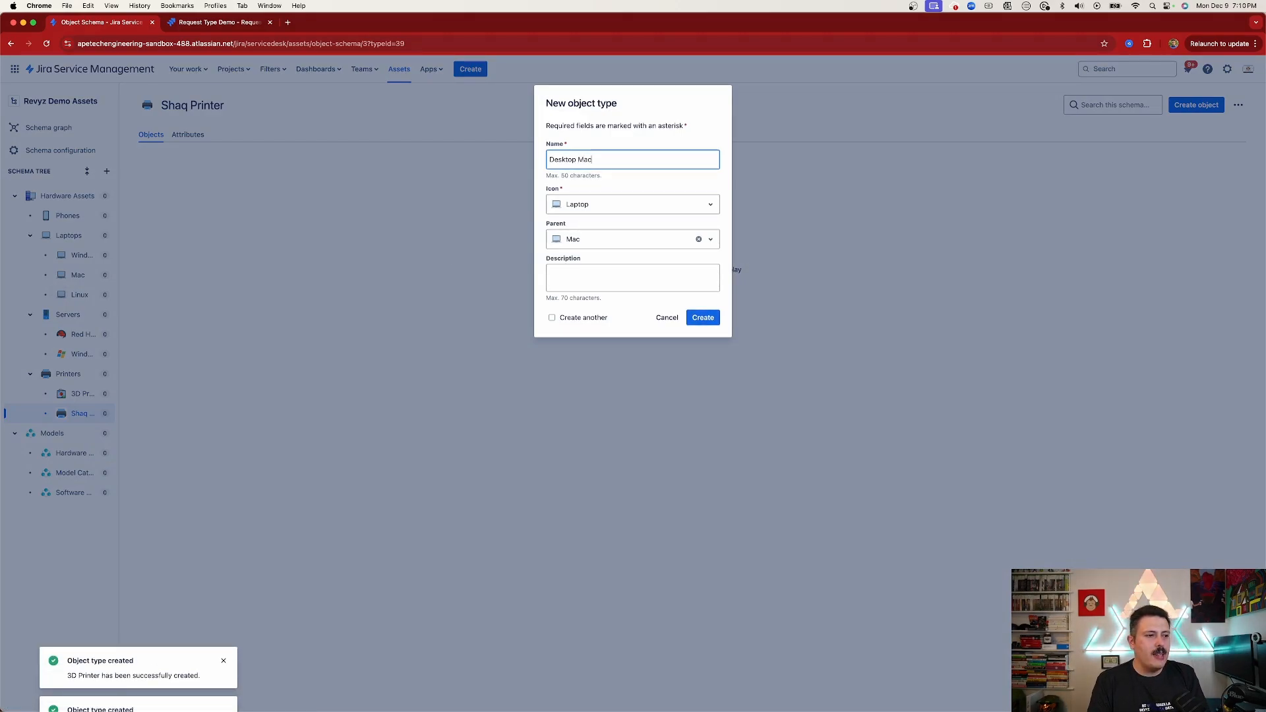
click(703, 317)
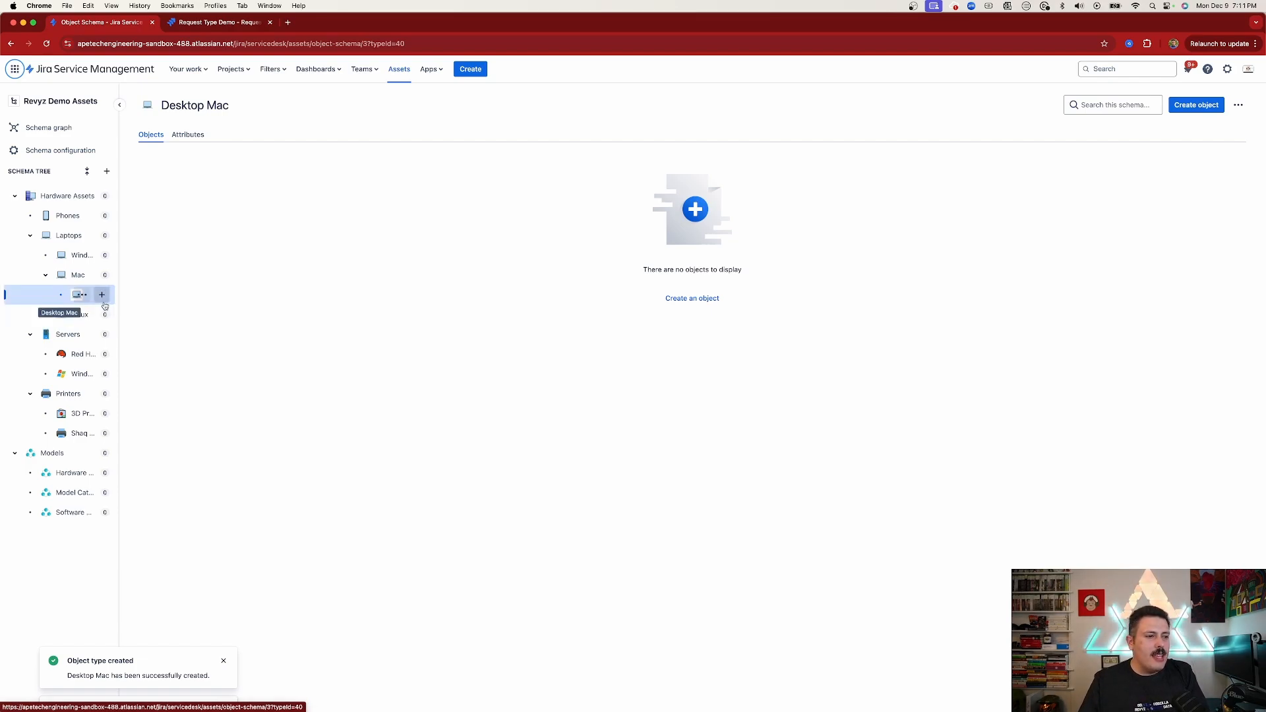
Add a Macbooks object type under Mac
click(103, 274)
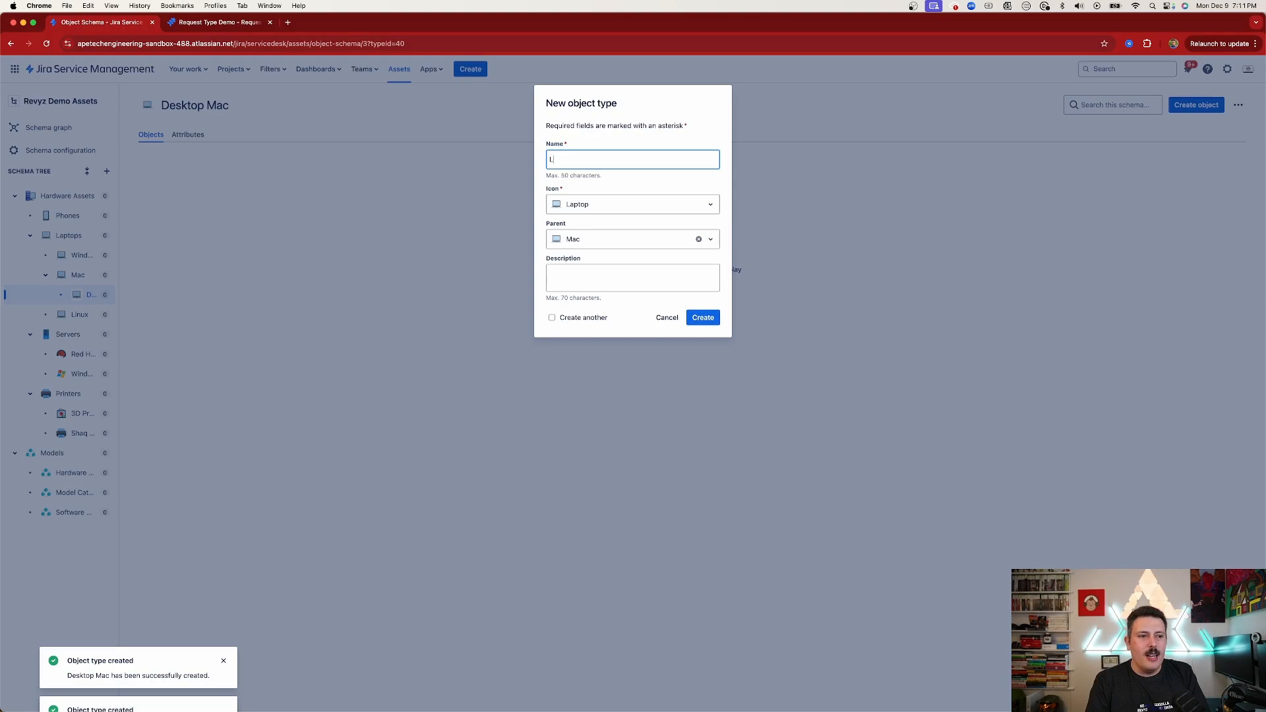
text(Macbooks)
click(703, 318)
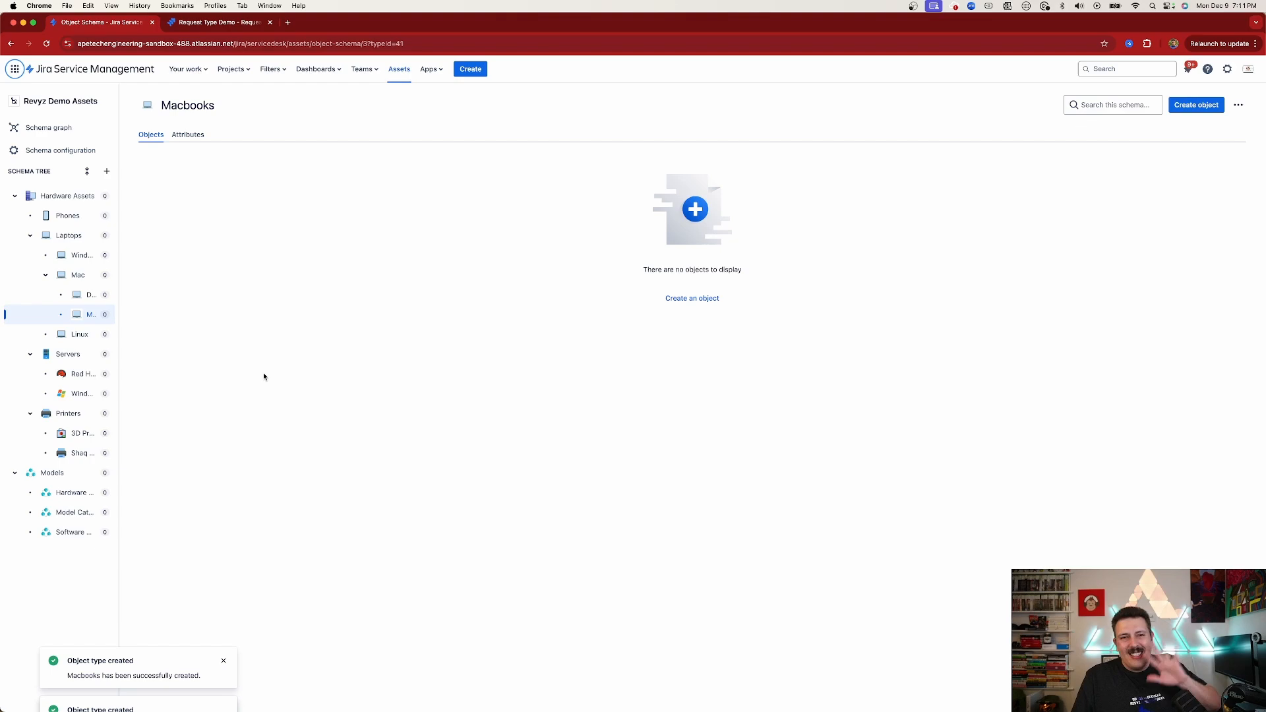
Open the Desktop Mac object type and review its Create object form without creating anything
drag(119, 248, 194, 251)
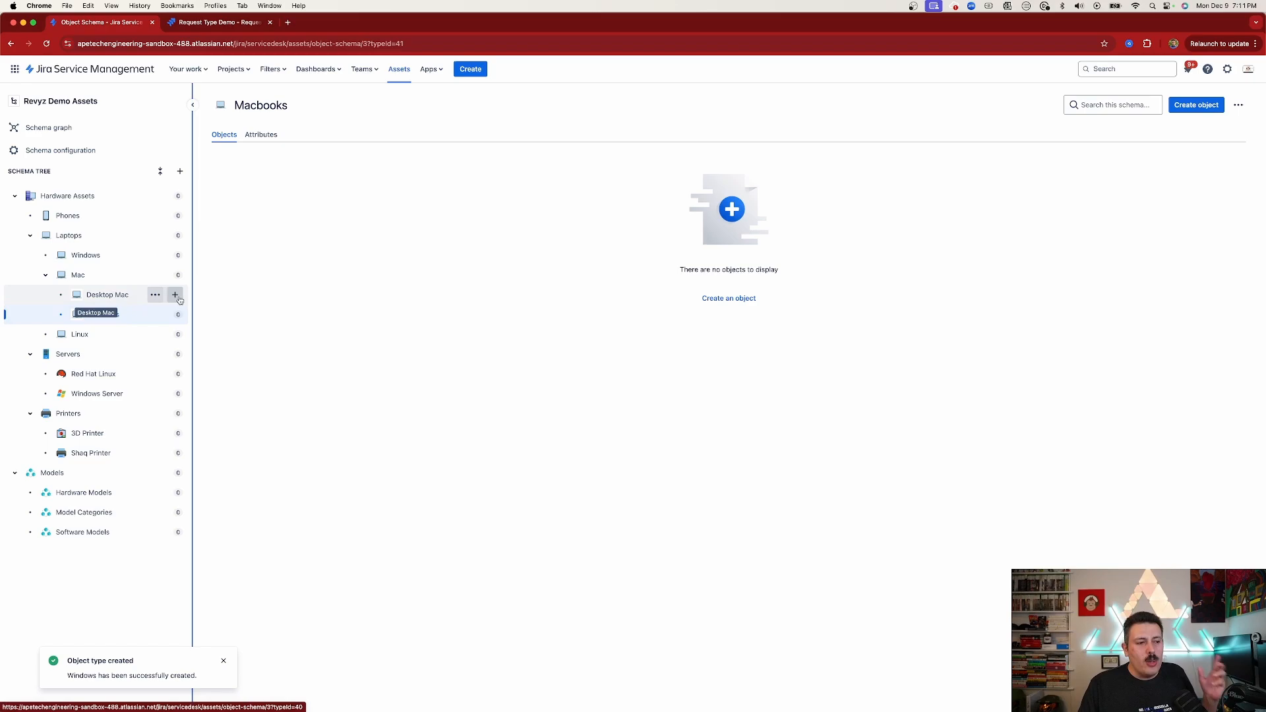
click(108, 295)
click(1178, 109)
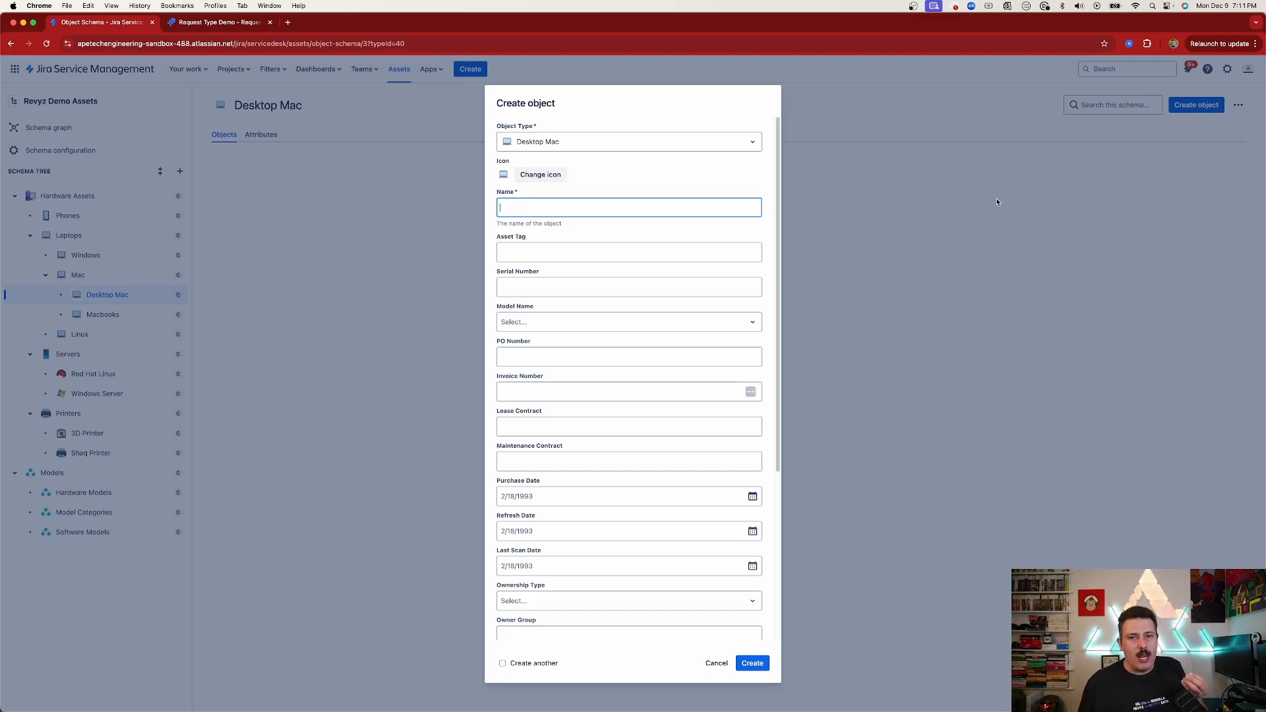
click(716, 663)
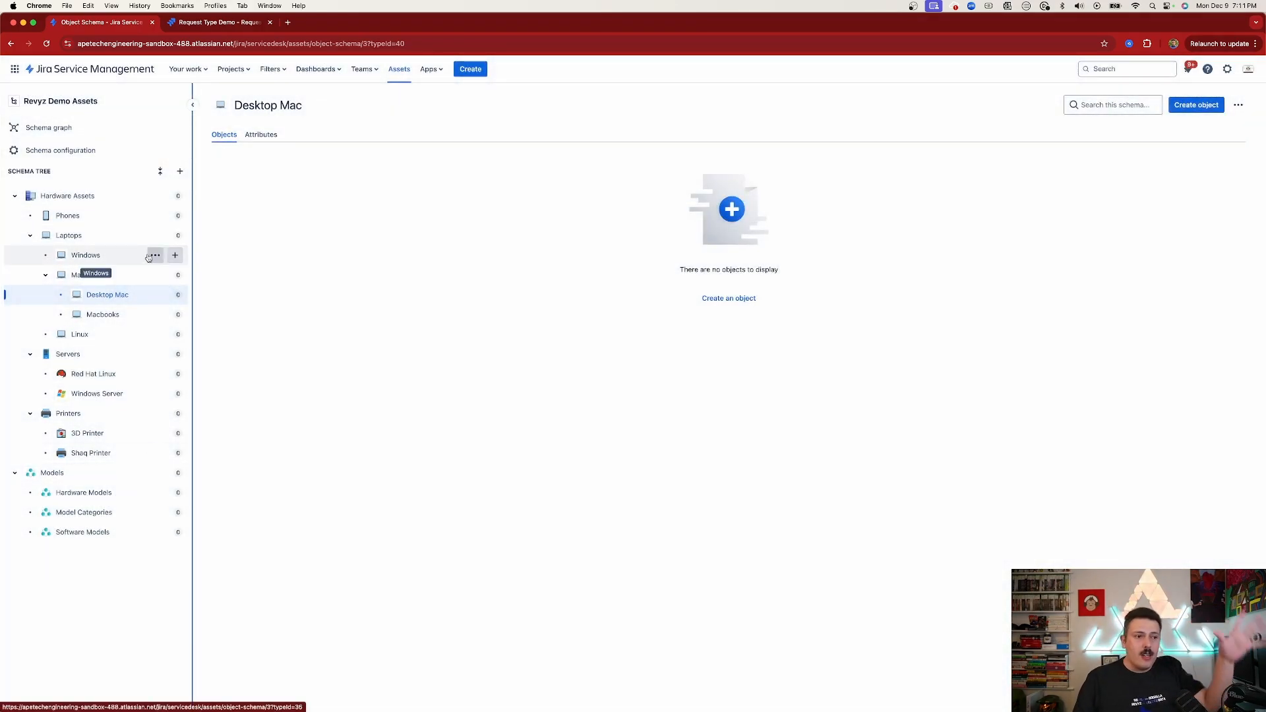
Open the Revyz Data Manager for Jira app and go to its backup settings
click(430, 71)
click(453, 215)
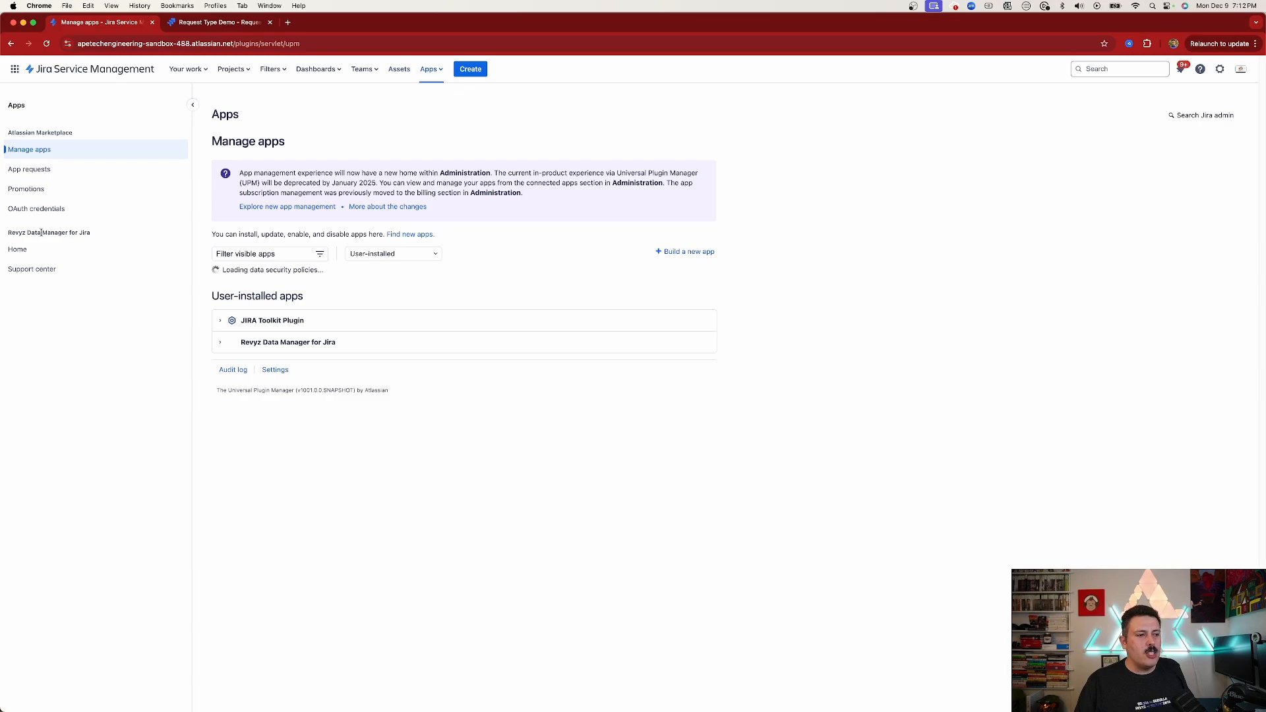
click(21, 249)
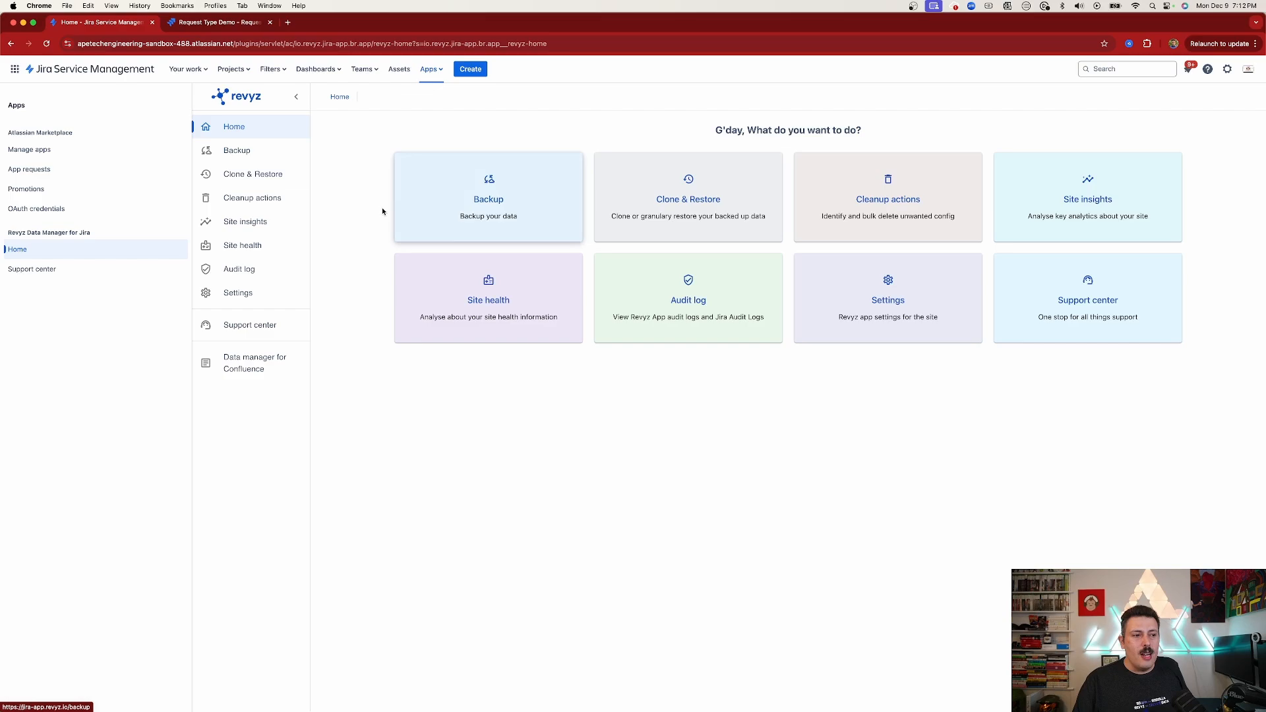
click(245, 292)
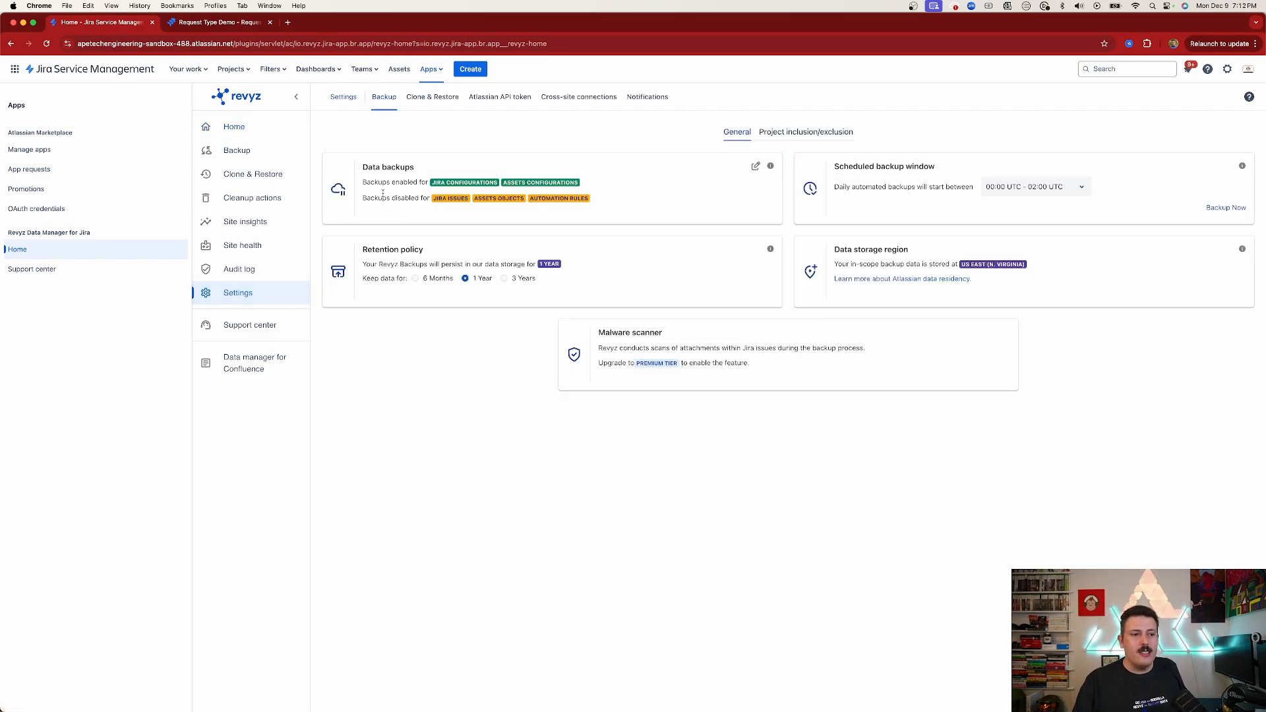
Review the data backup options for Jira and Assets configurations, closing the dialog without changes
triple_click(382, 167)
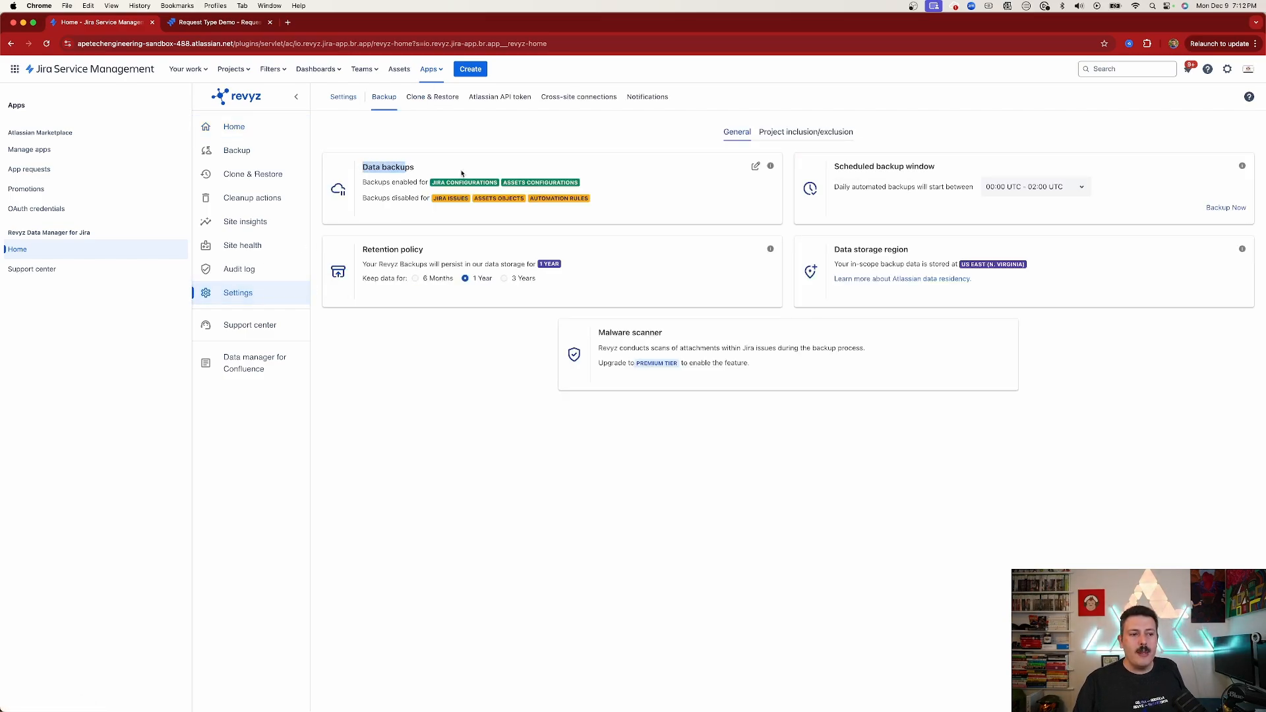
click(755, 166)
drag(654, 222, 699, 220)
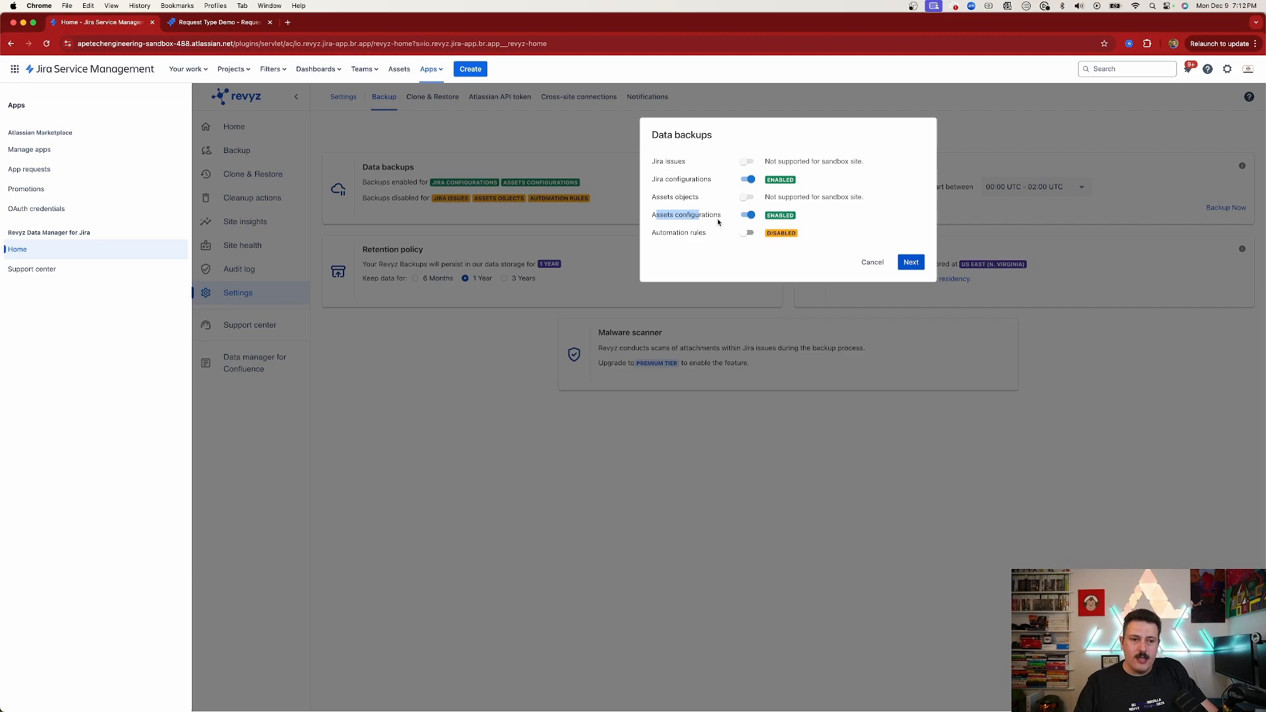
drag(769, 199, 865, 198)
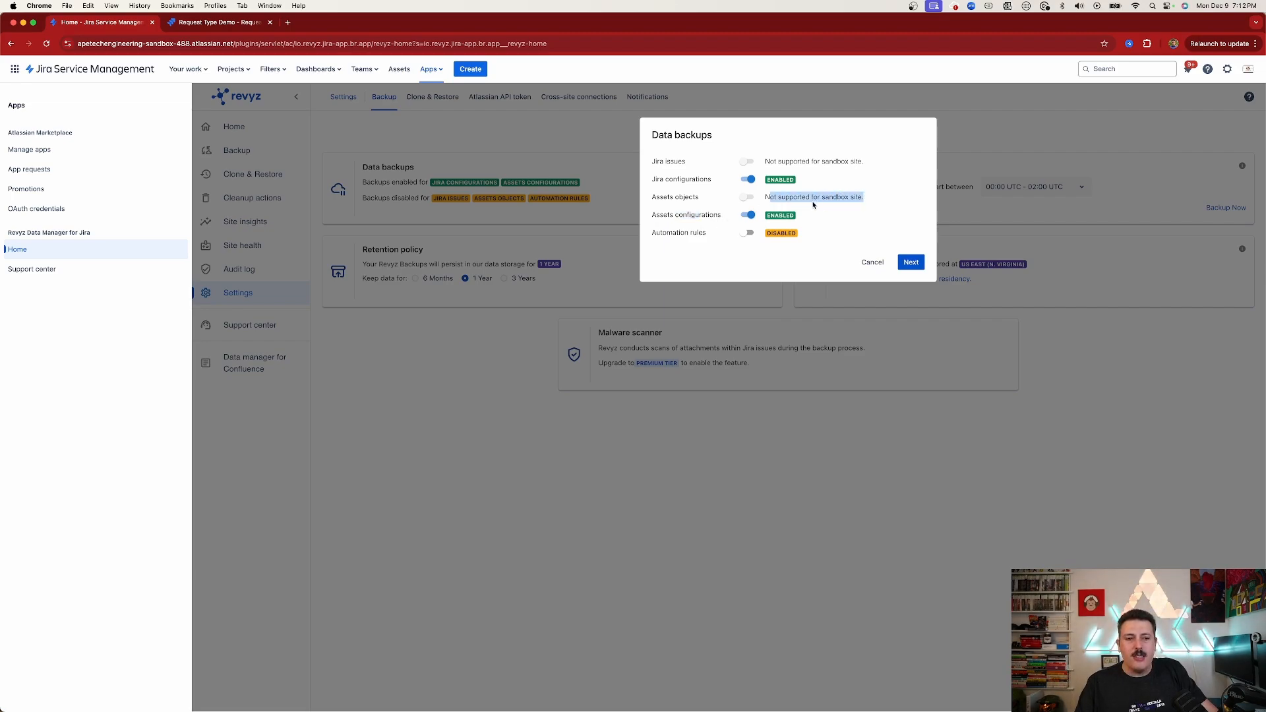
drag(653, 217, 717, 218)
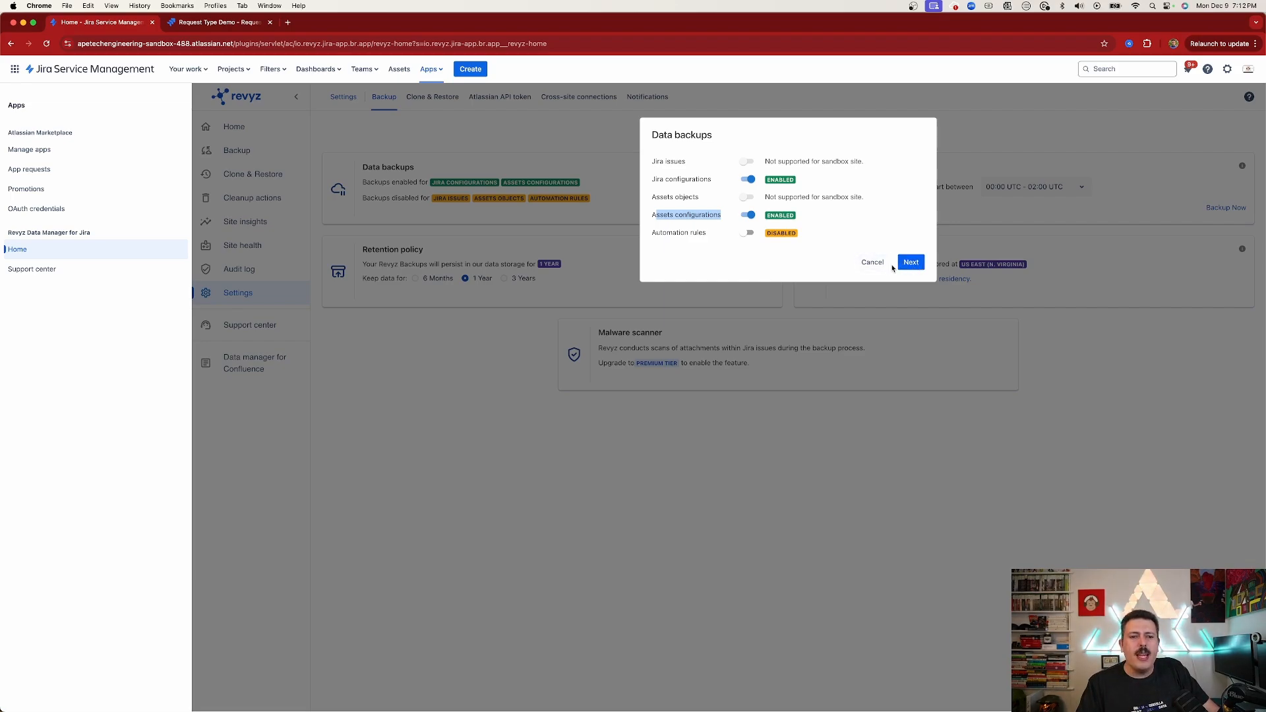
click(872, 262)
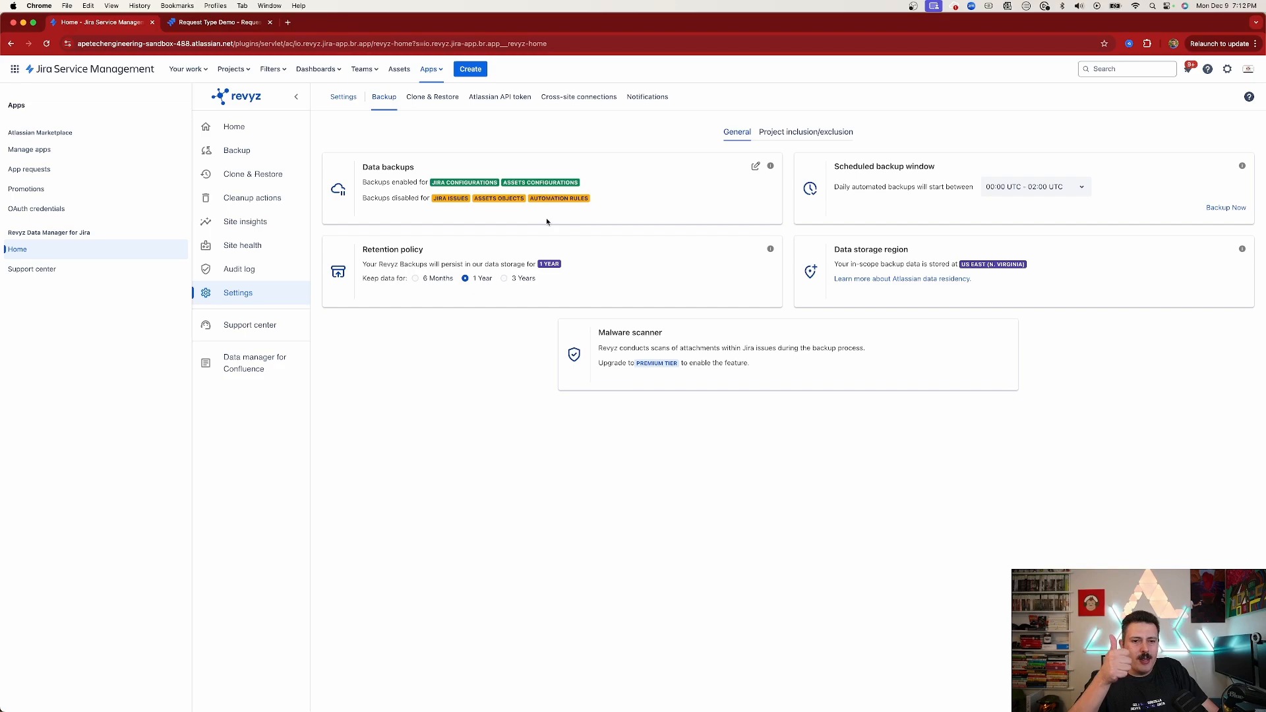
Review cross-site connections, opening the new connection and activate connection forms without submitting them
click(584, 99)
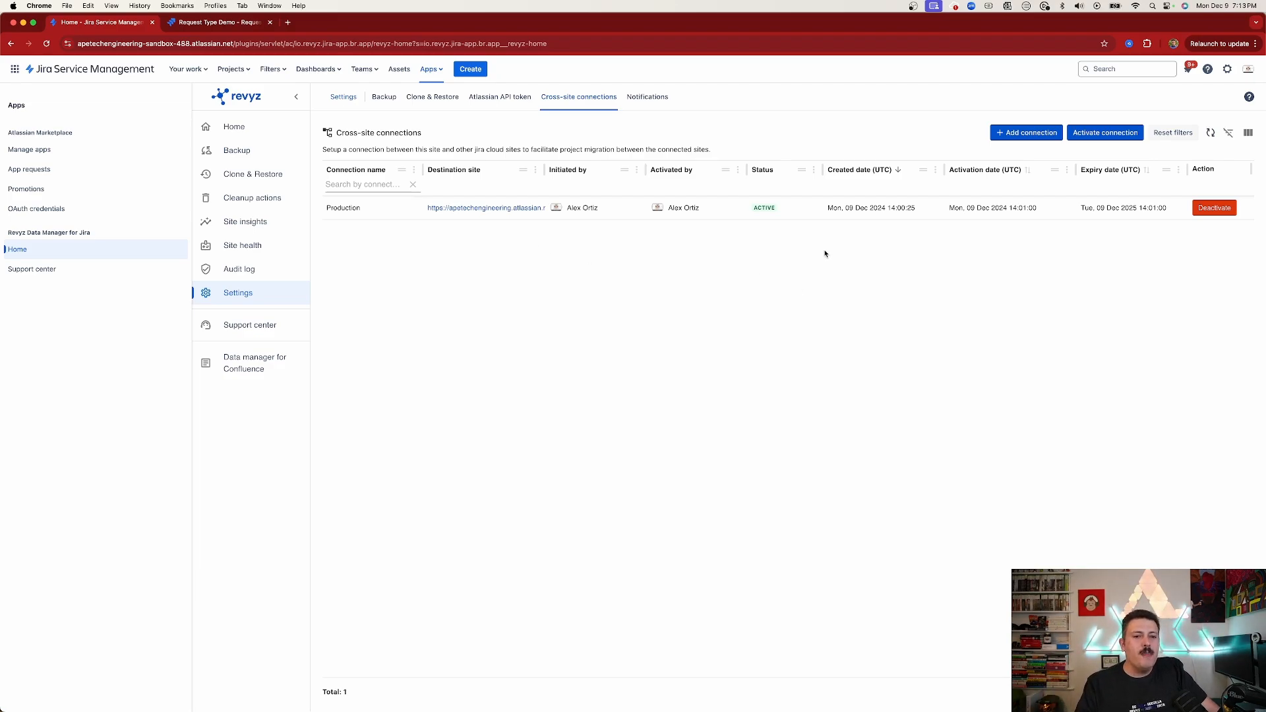
click(1022, 135)
click(547, 280)
click(534, 321)
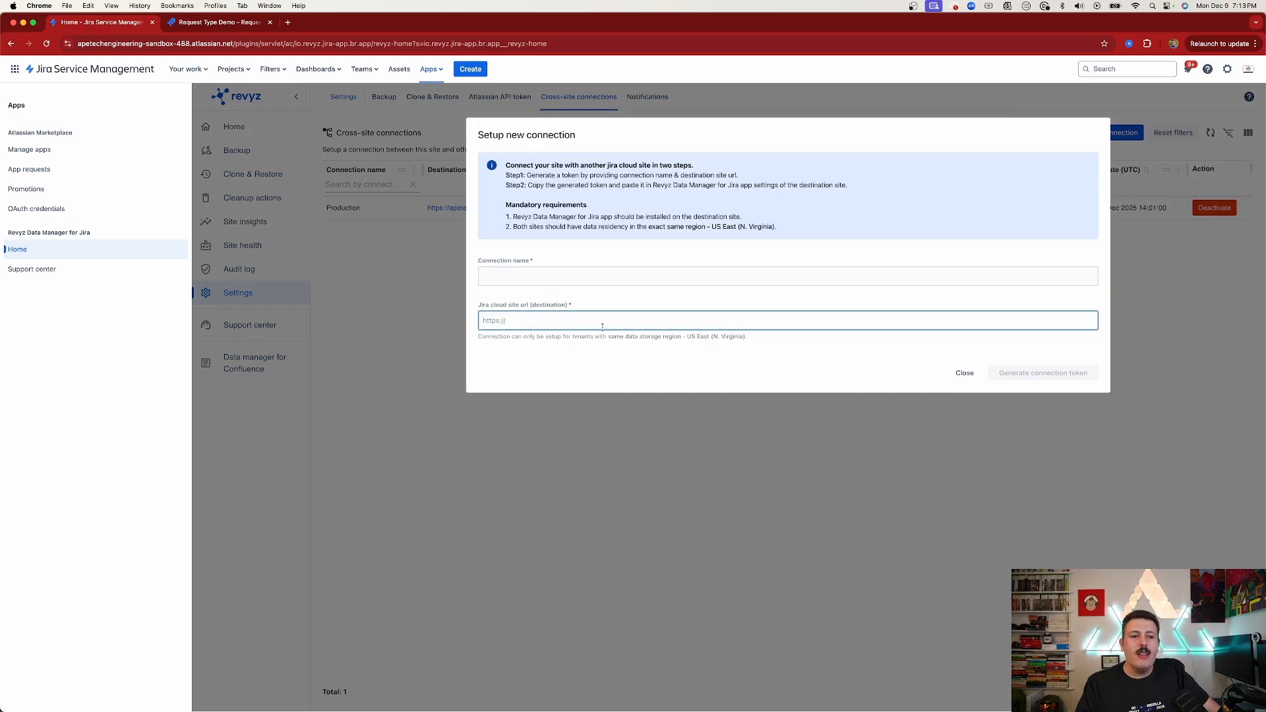
click(962, 373)
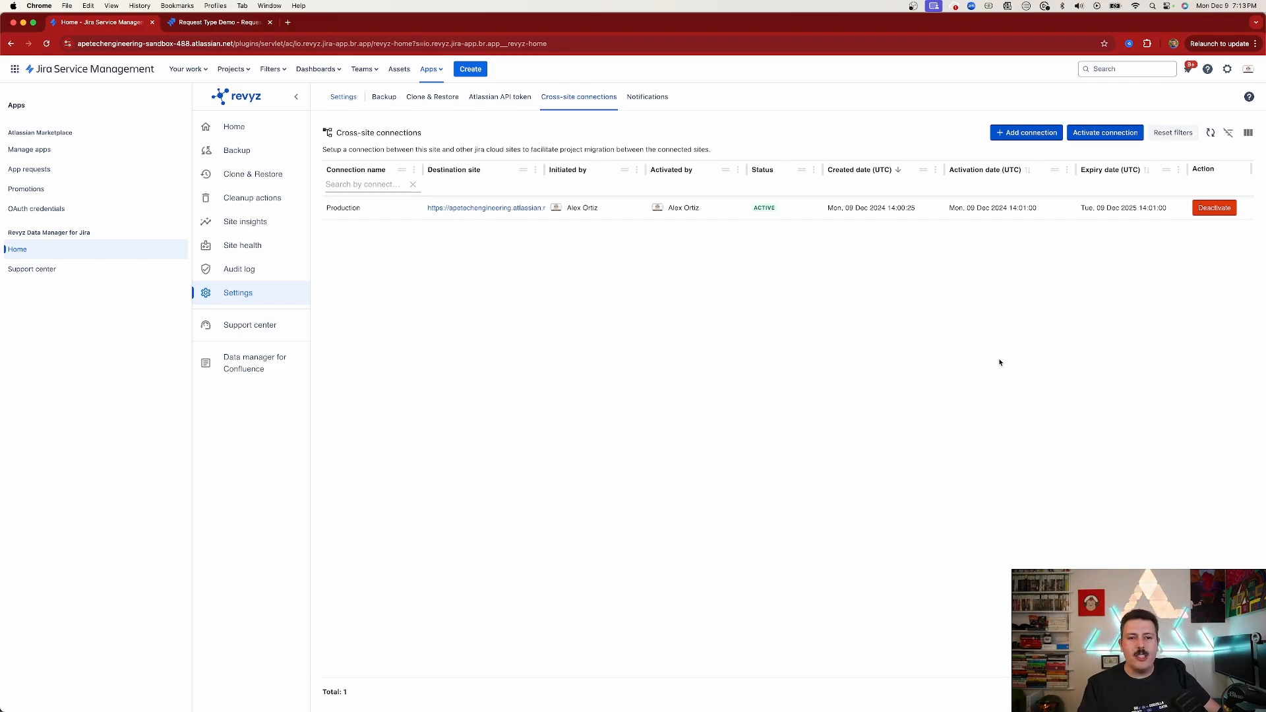
click(1103, 136)
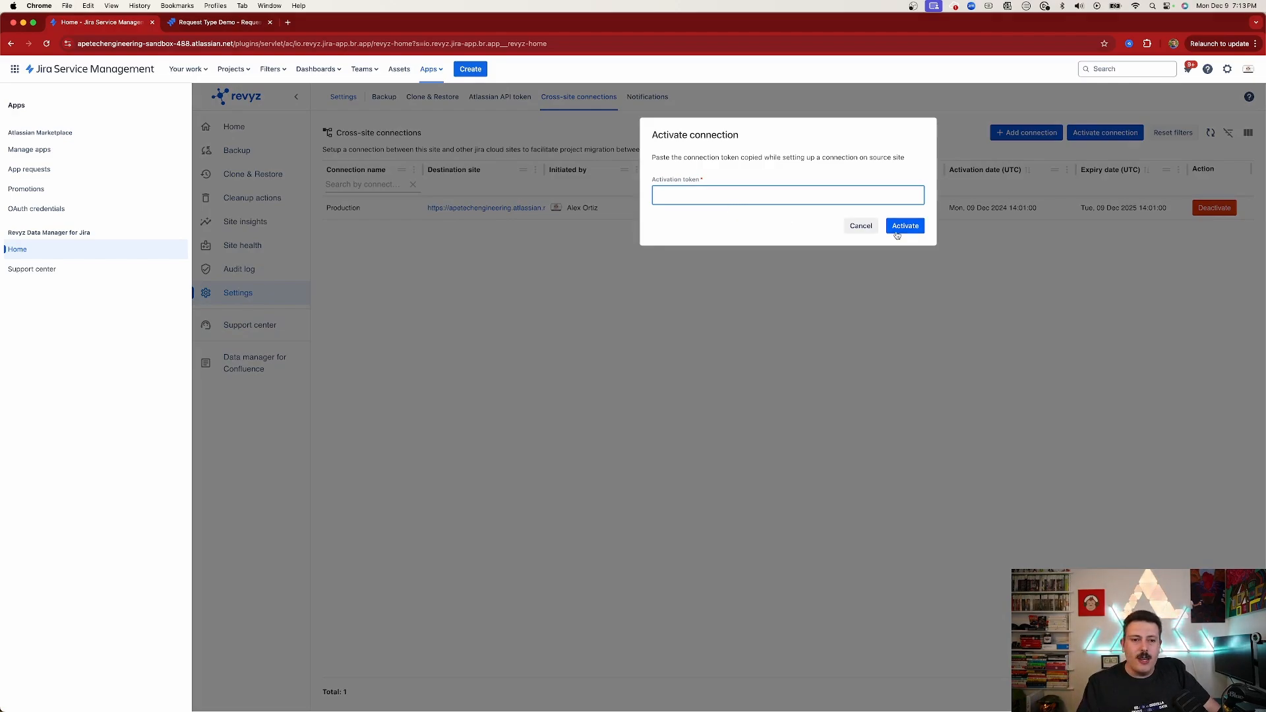
click(860, 225)
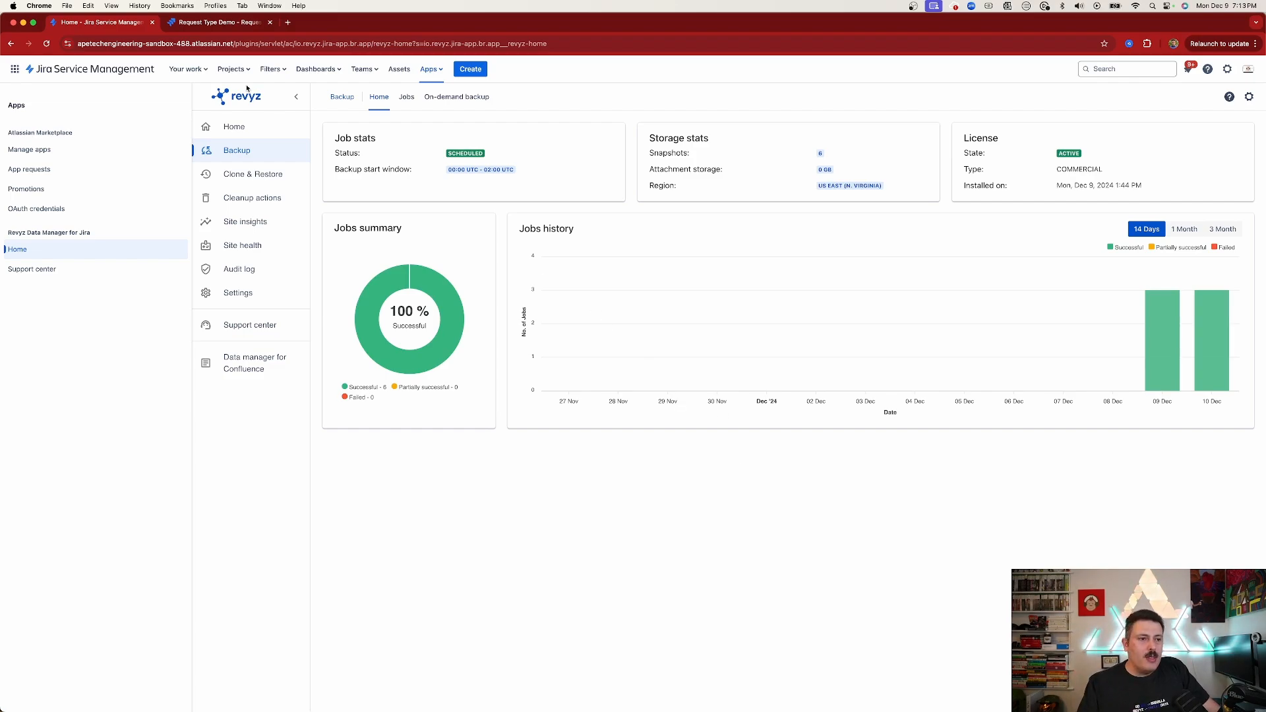
Run an on-demand backup of Assets Configurations only, leaving Jira Configurations unchecked
click(456, 97)
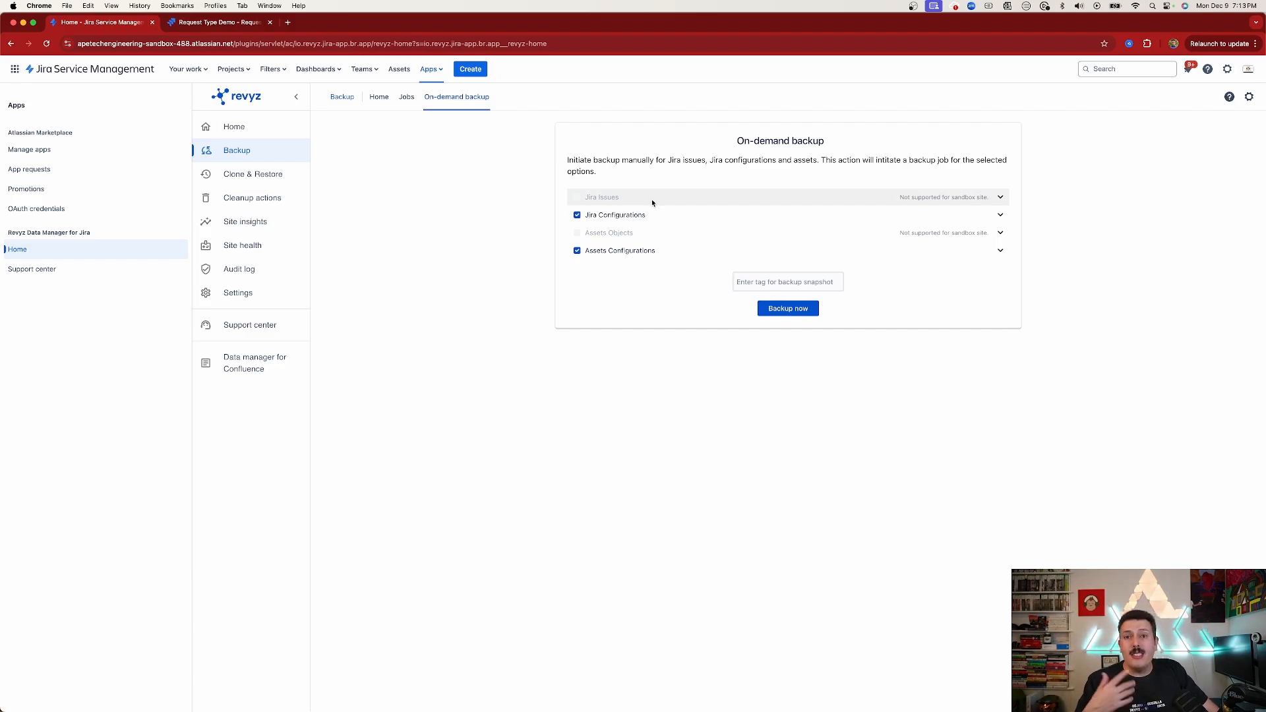
click(577, 216)
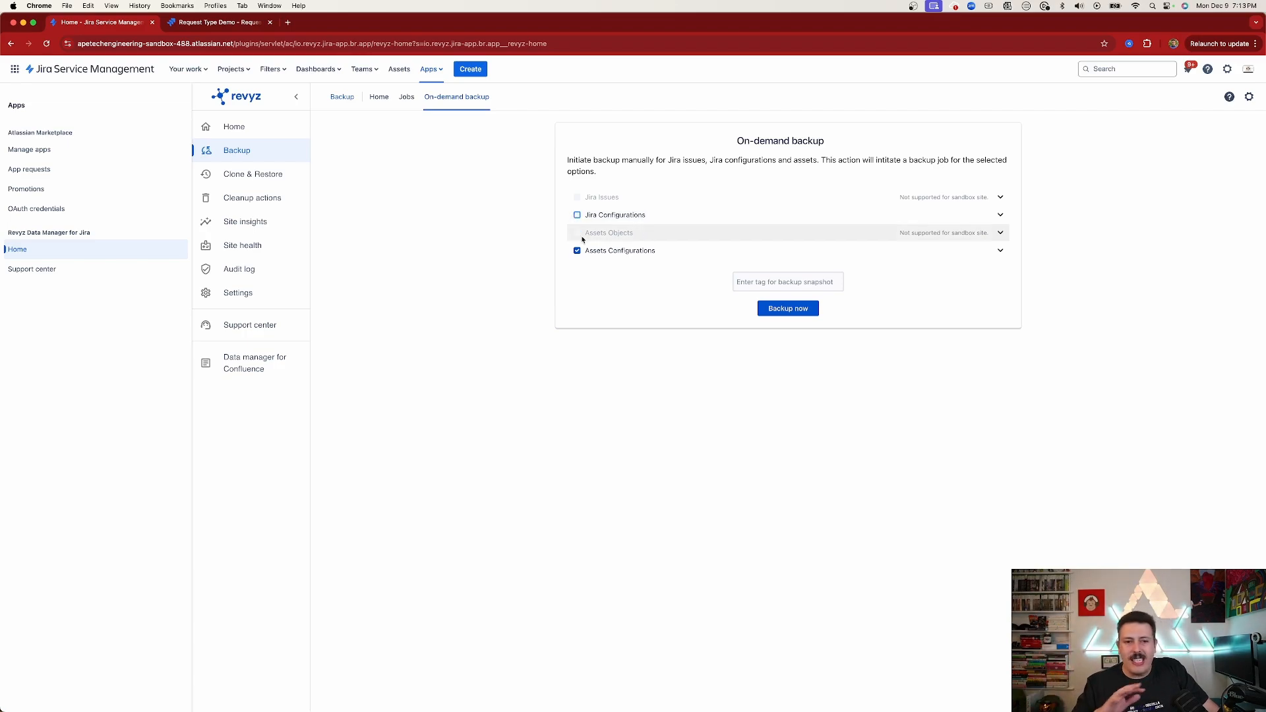
click(794, 314)
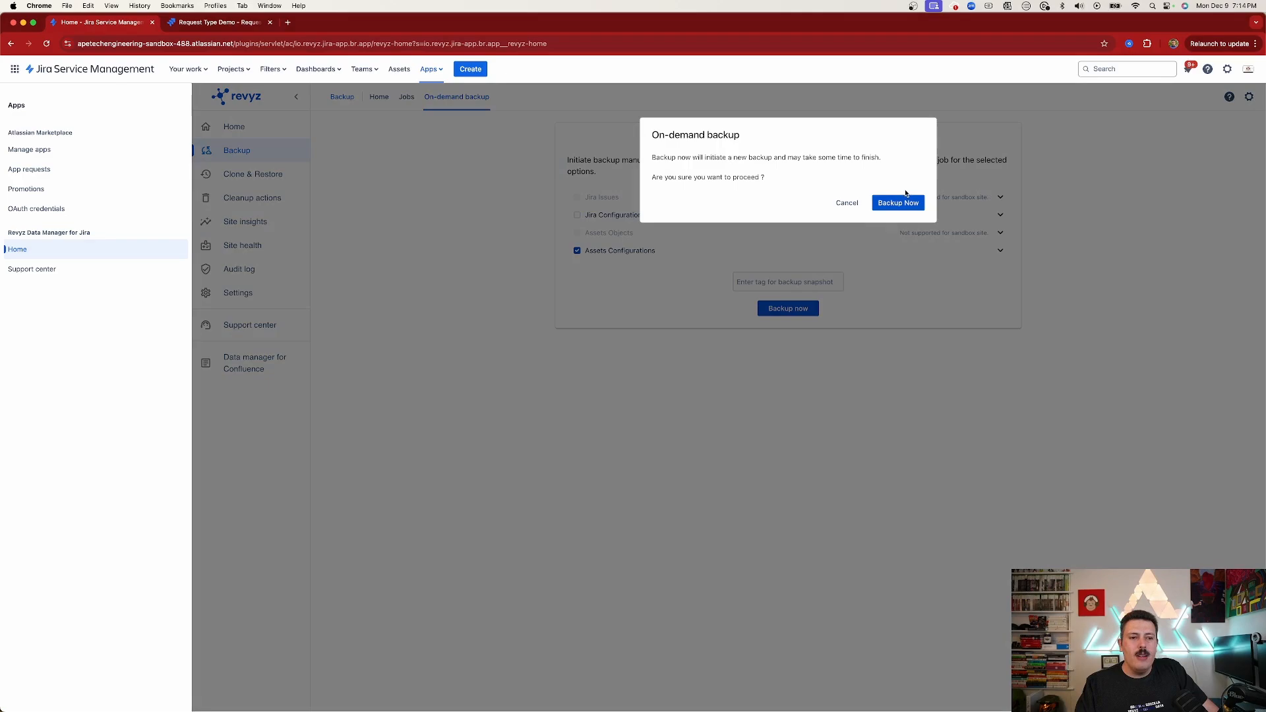
click(902, 202)
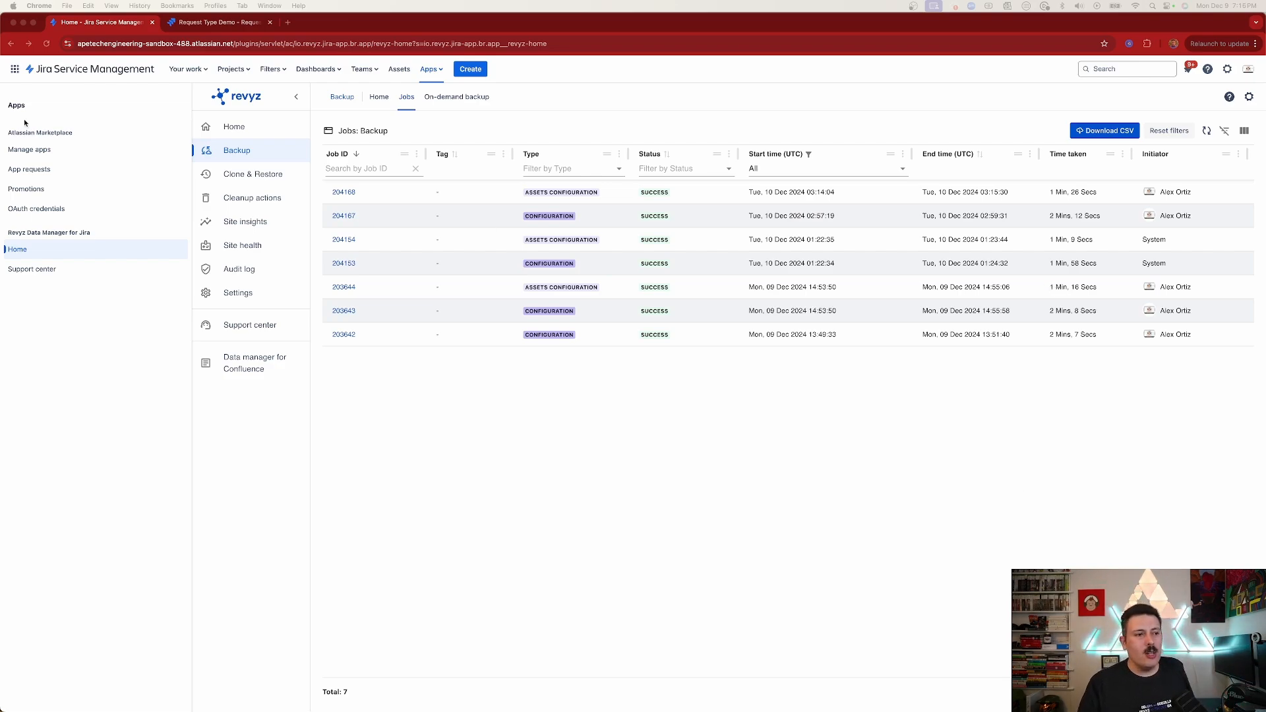
Start an Assets configuration clone from the Tue, 10 Dec 2024 03:14:04 GMT source snapshot
click(248, 174)
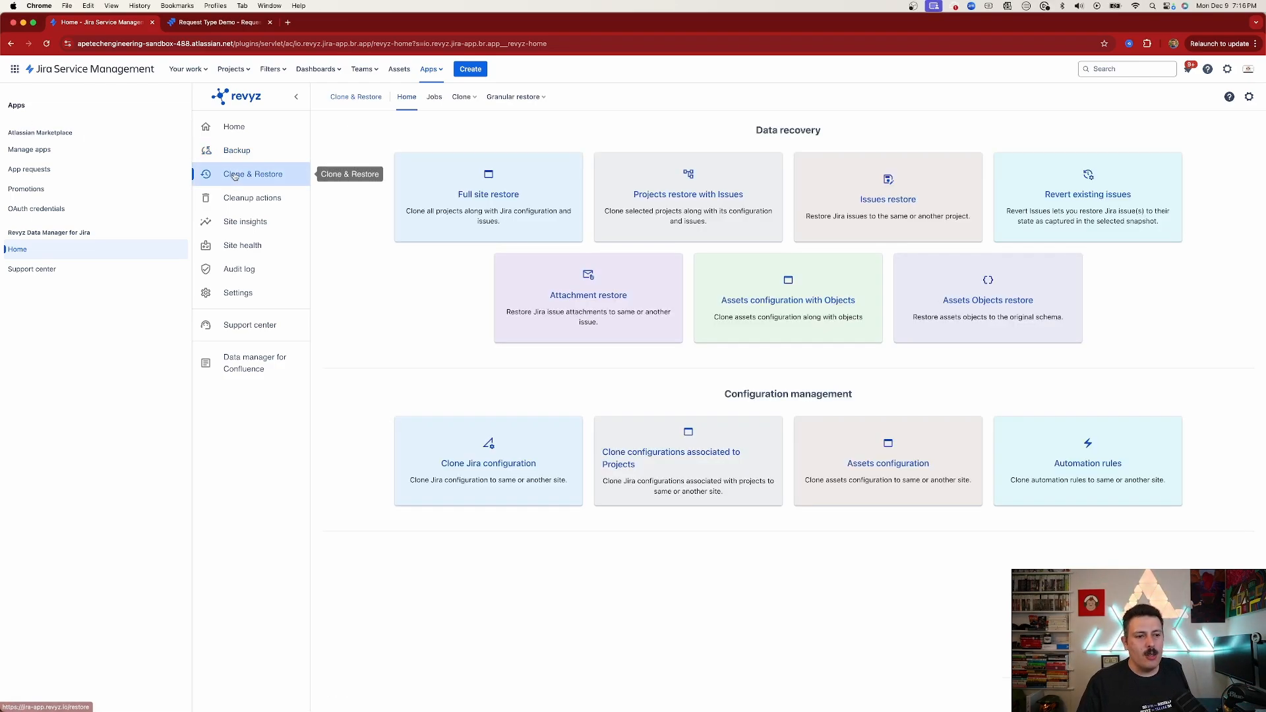
click(912, 472)
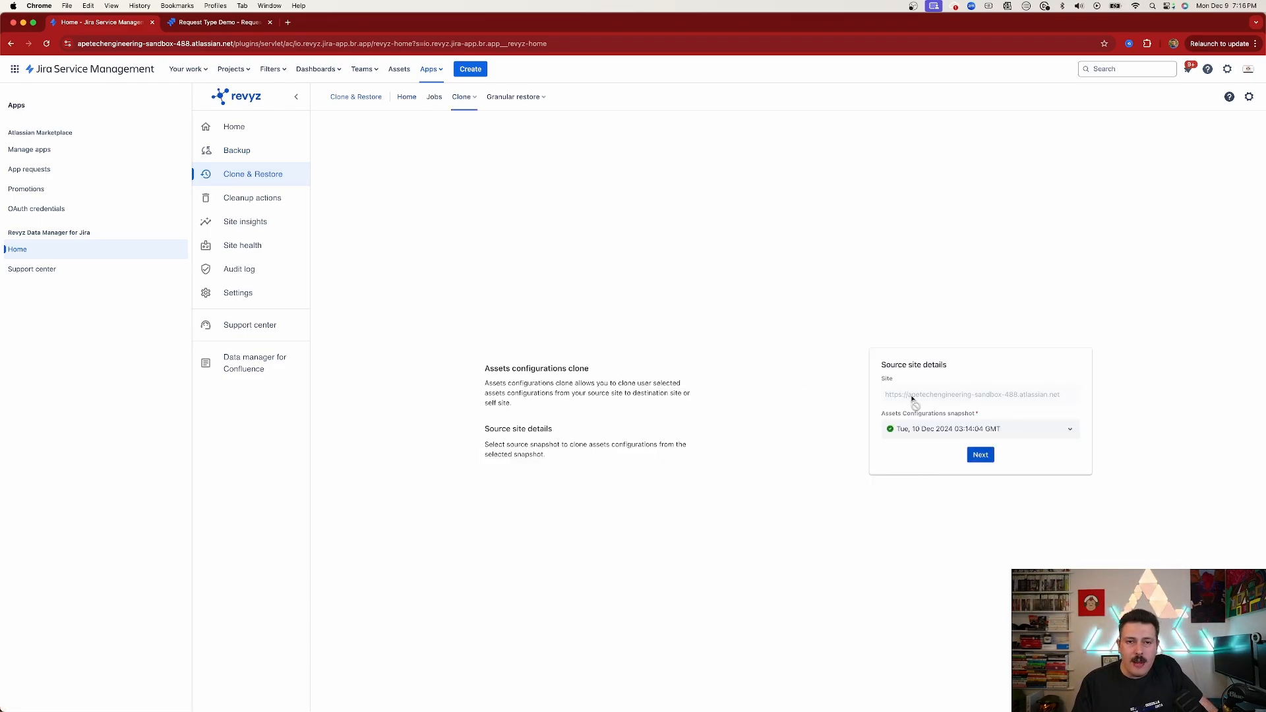
click(1006, 434)
click(1010, 435)
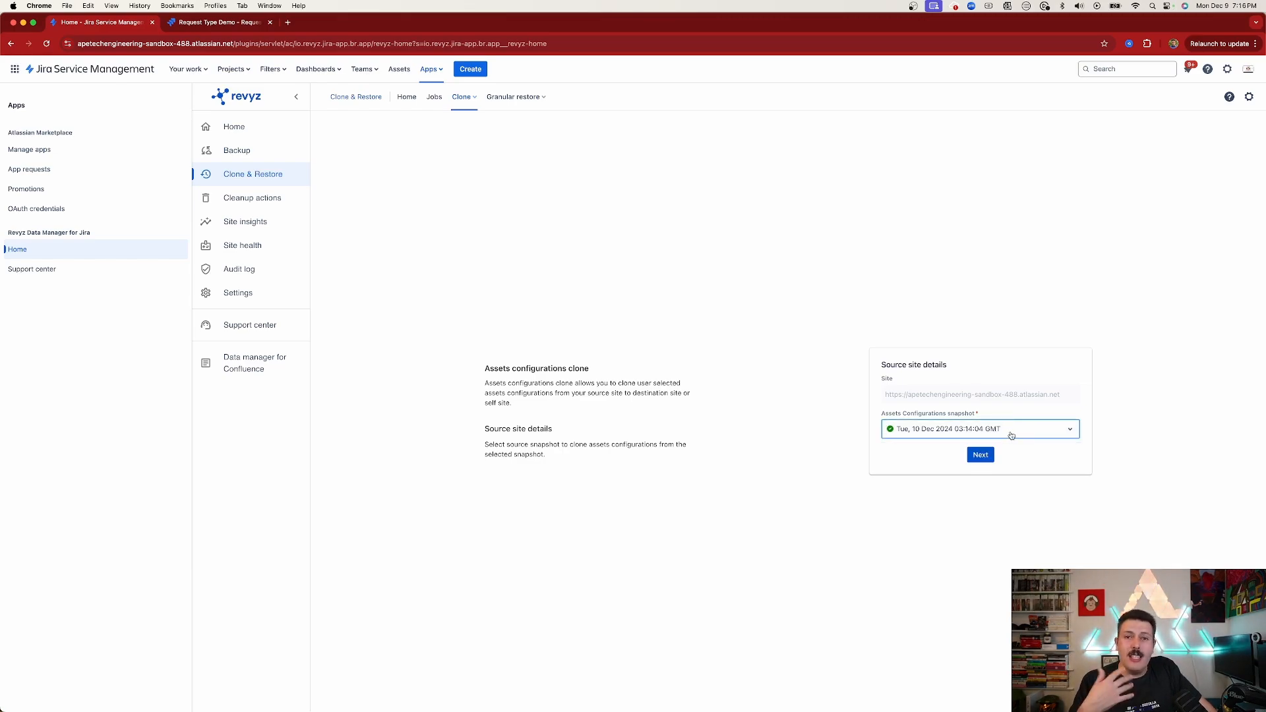
click(981, 454)
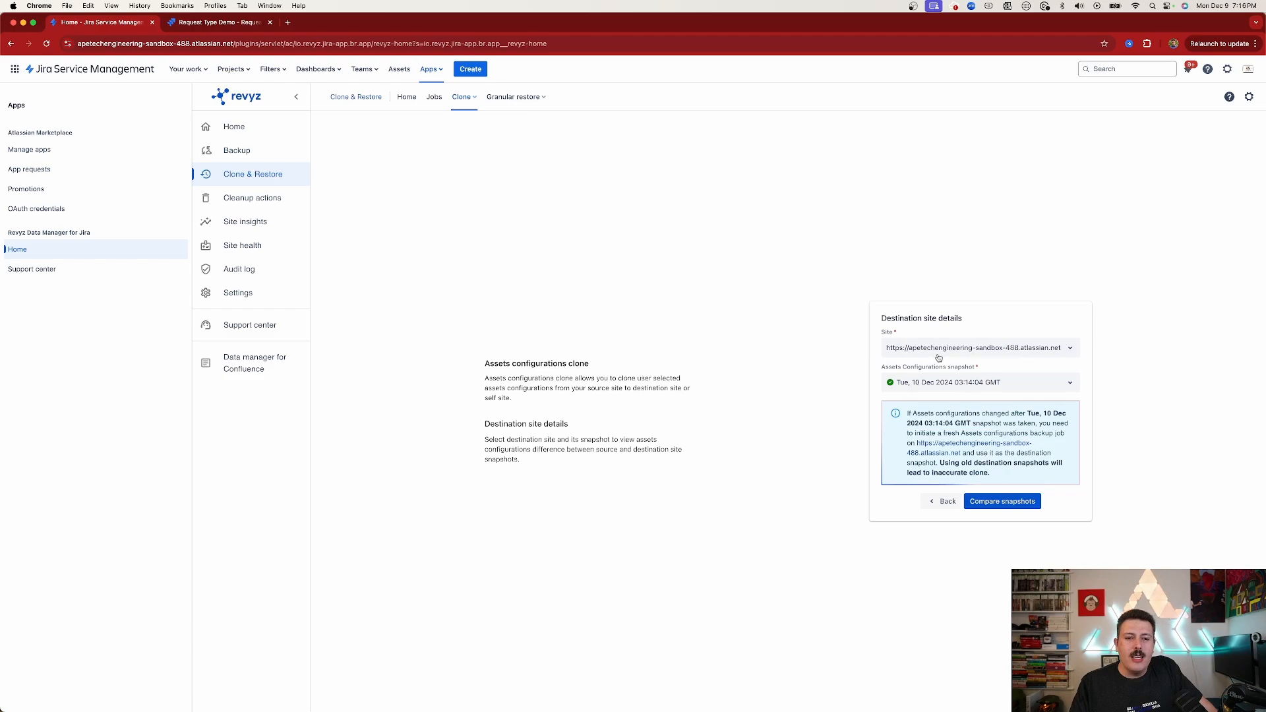
Set the destination site to apetechengineering.atlassian.net and compare the source and destination snapshots
click(913, 350)
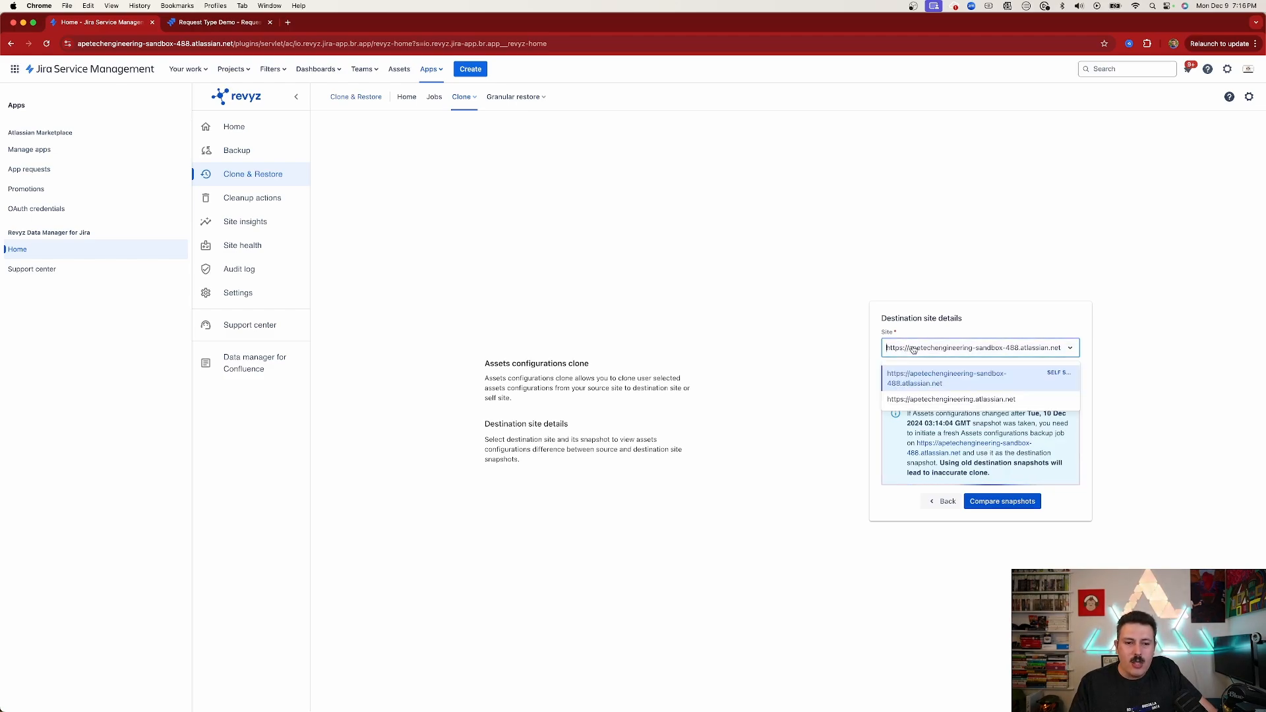
click(919, 398)
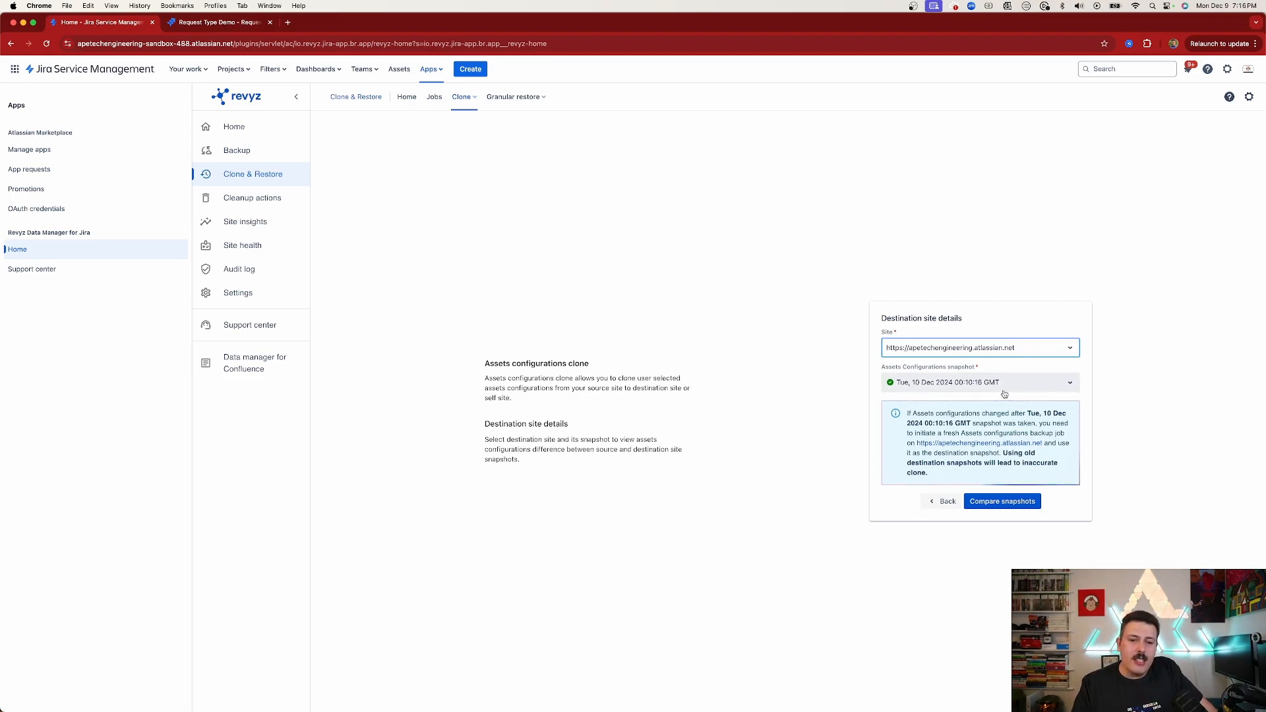
click(1004, 503)
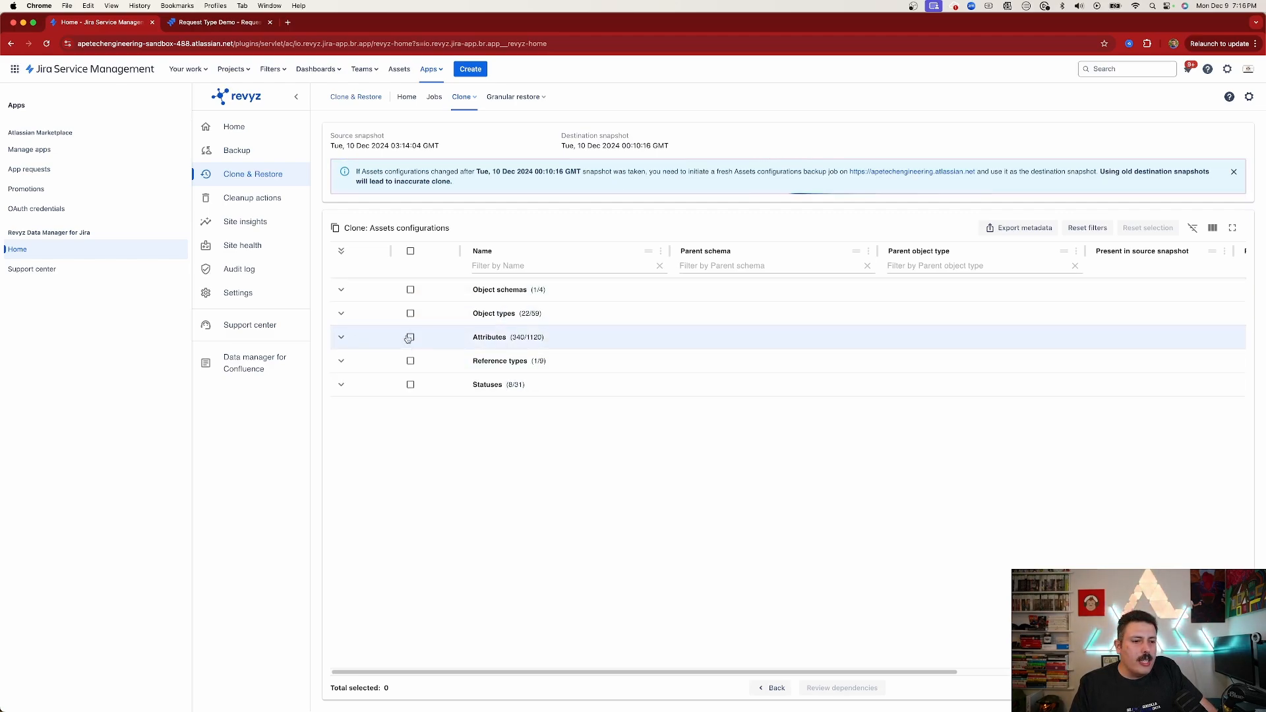
Select all Assets configuration items for cloning, then review their dependencies and the clone summary
click(340, 291)
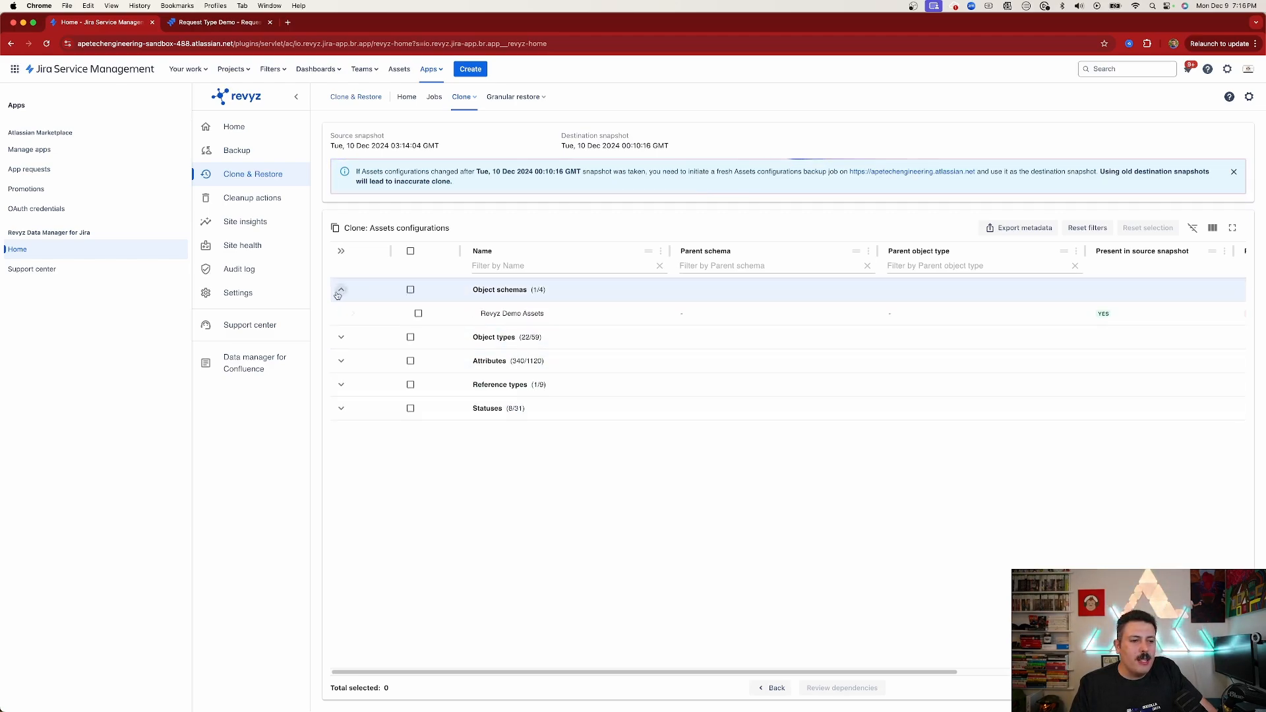
click(343, 339)
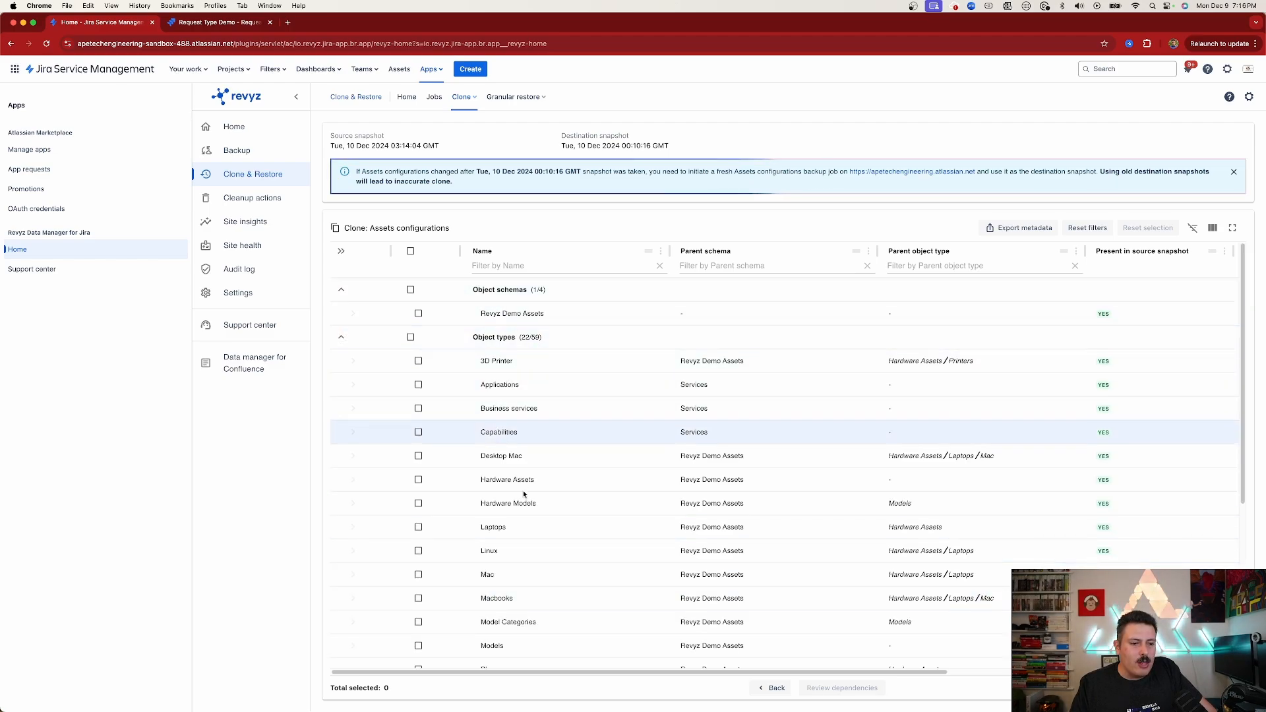
scroll(494, 513, down, 1)
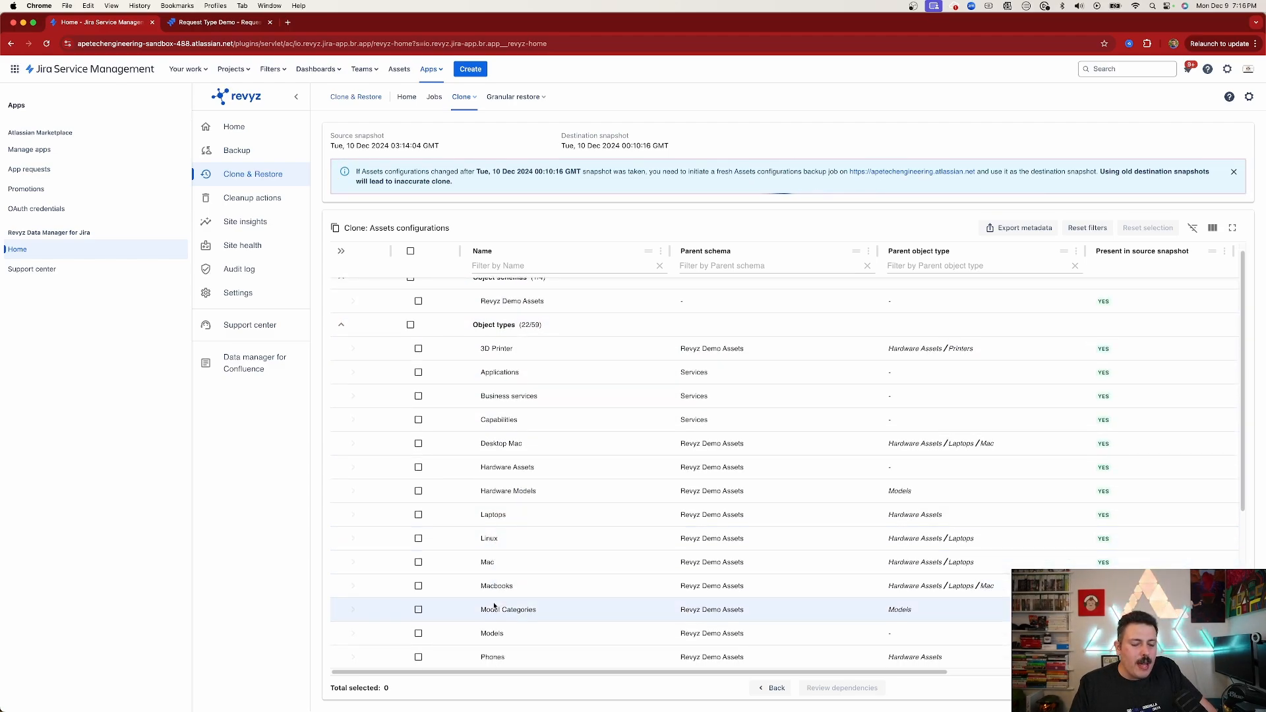
scroll(495, 605, down, 5)
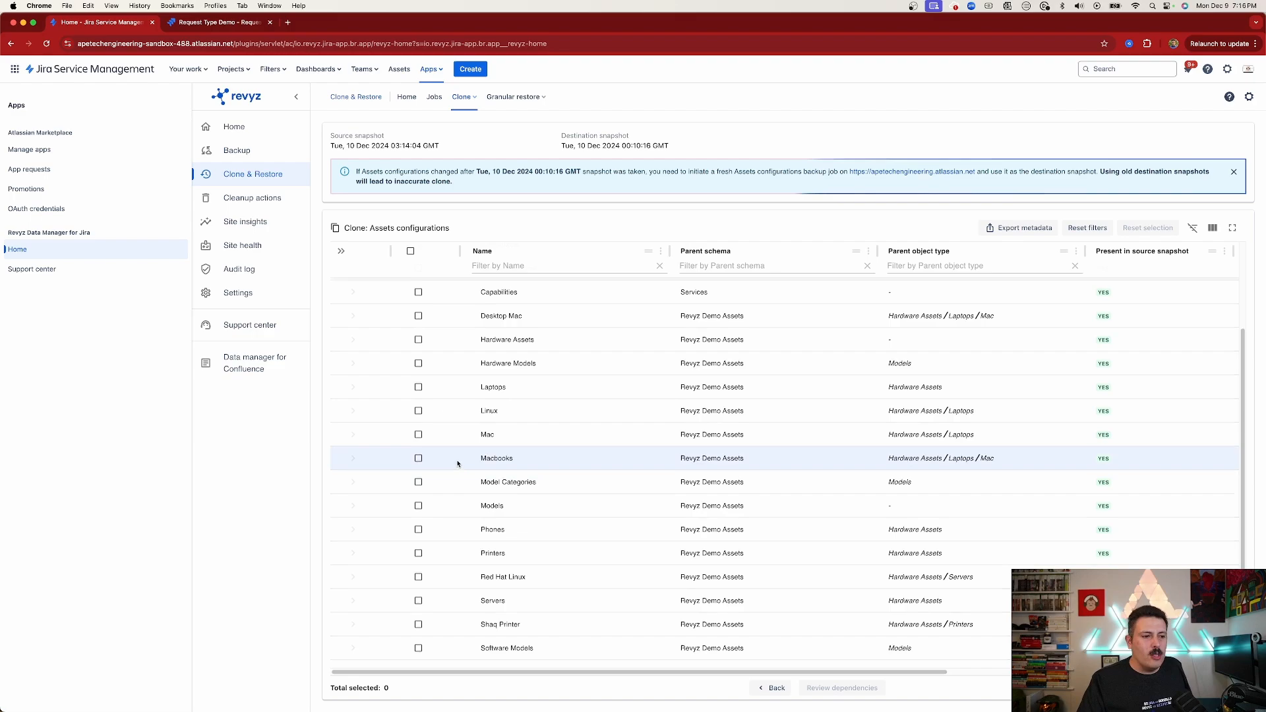
scroll(453, 461, up, 5)
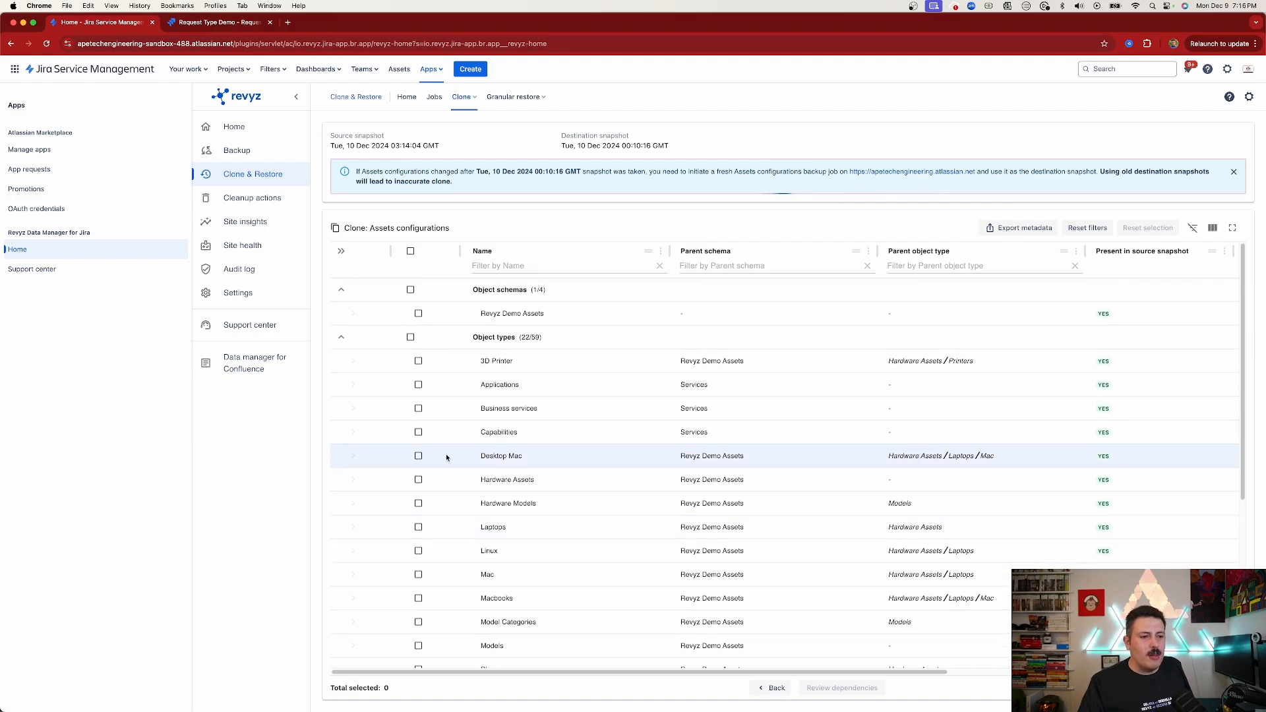
click(410, 252)
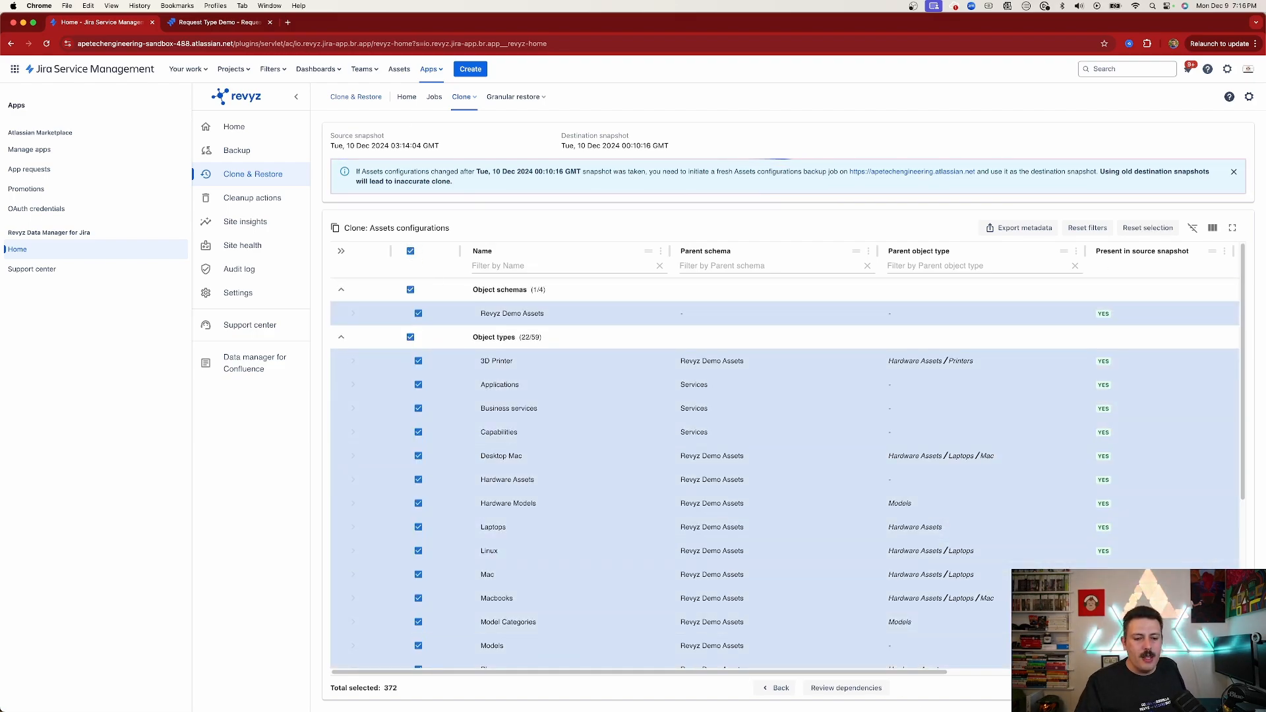
click(839, 689)
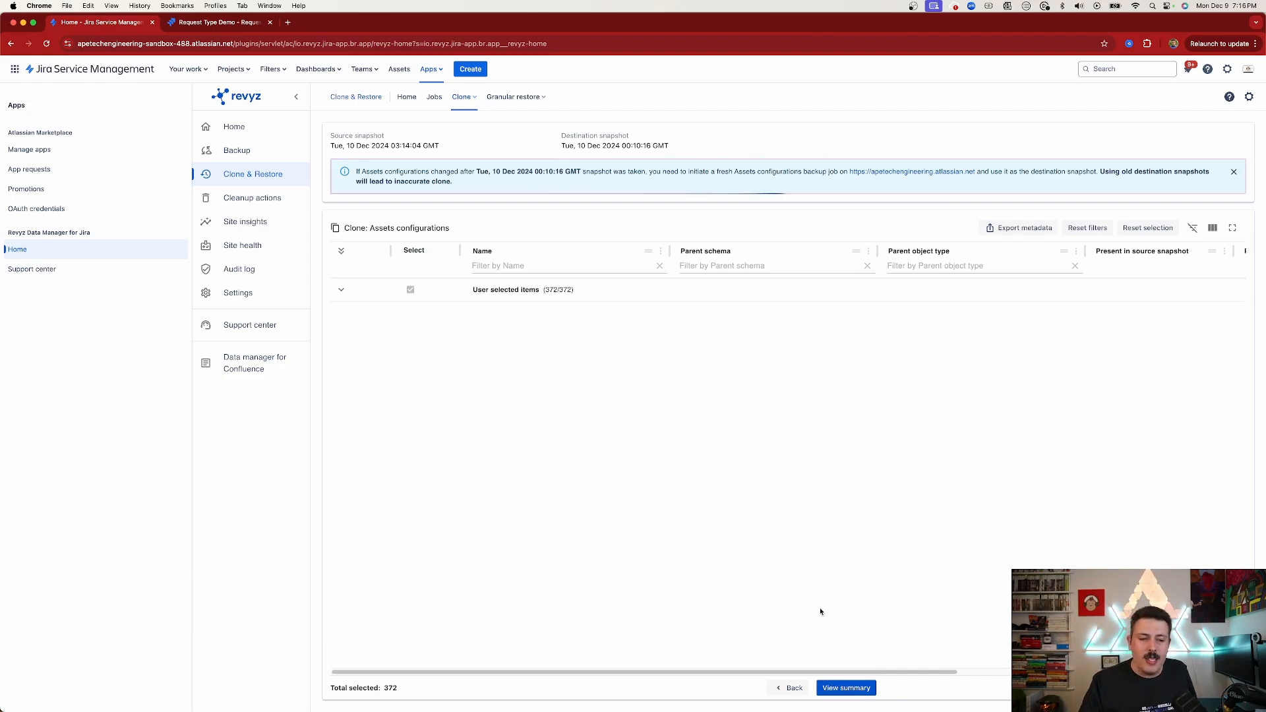
click(846, 687)
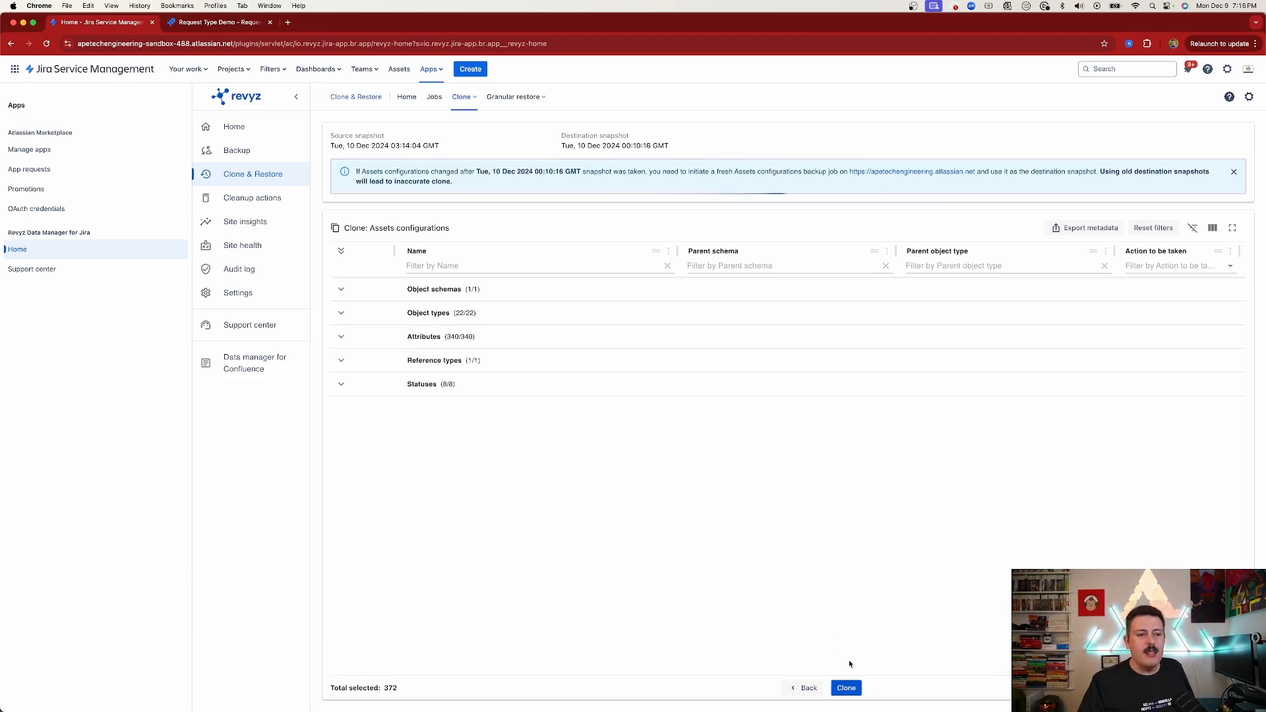
Launch the Assets configuration clone, entering the captcha verification code to confirm it
click(846, 688)
click(788, 349)
text(7G)
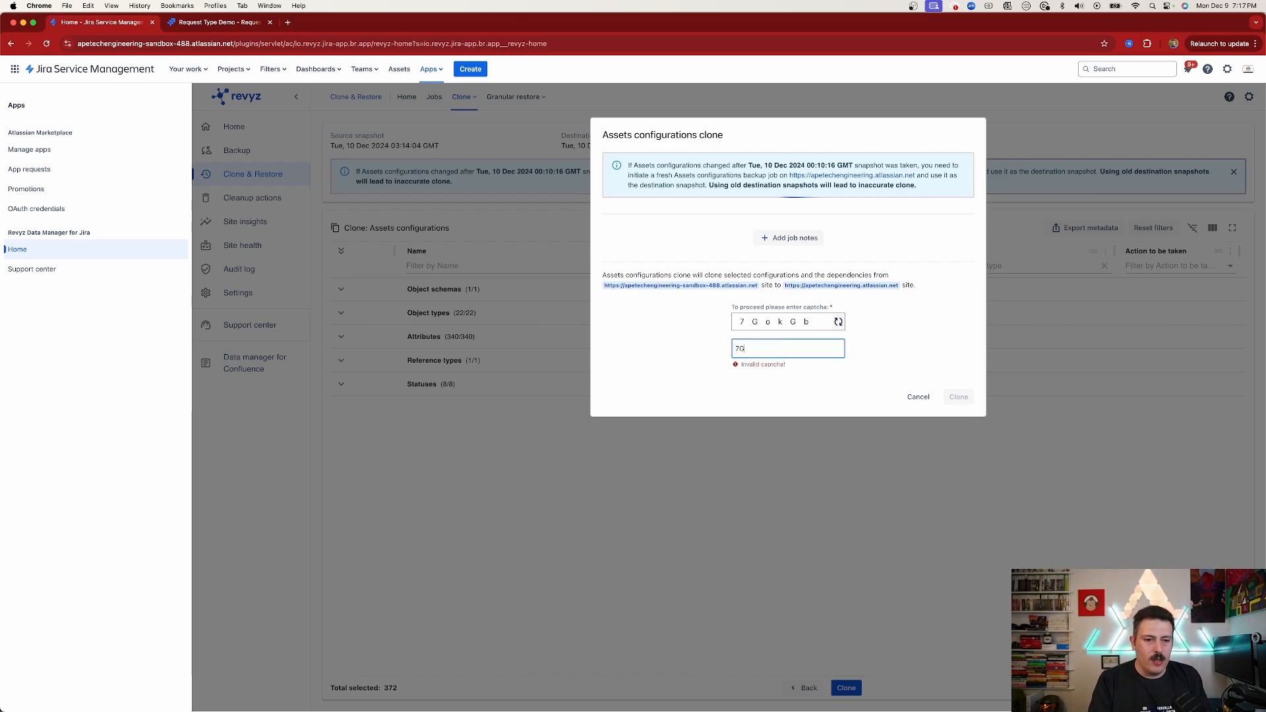
text(okGb)
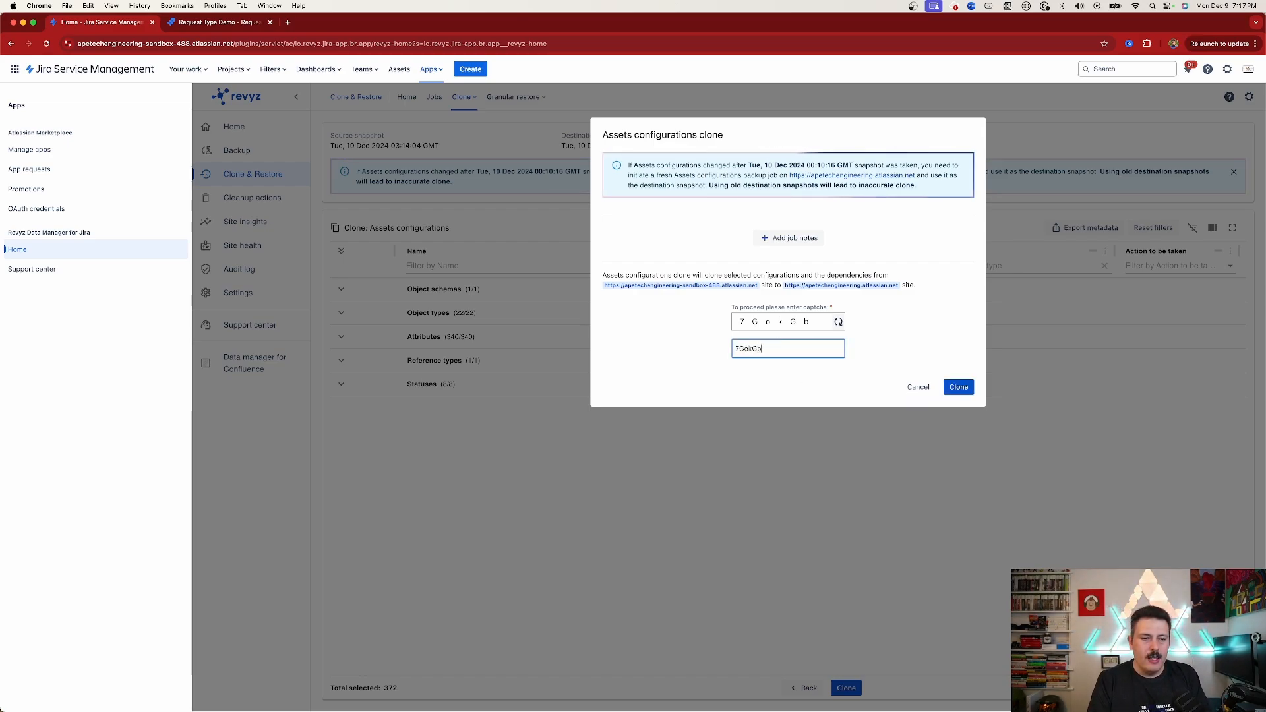
click(959, 387)
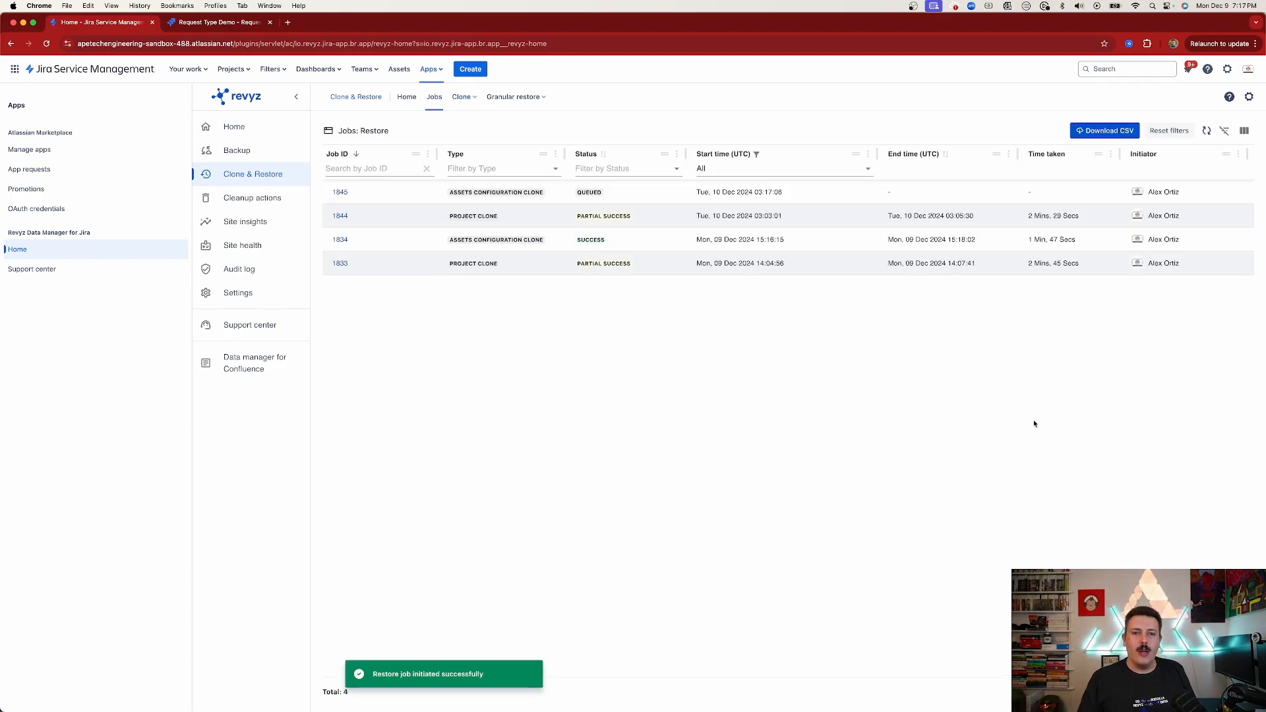
Compare the object schema lists on the sandbox and production site tabs
click(202, 24)
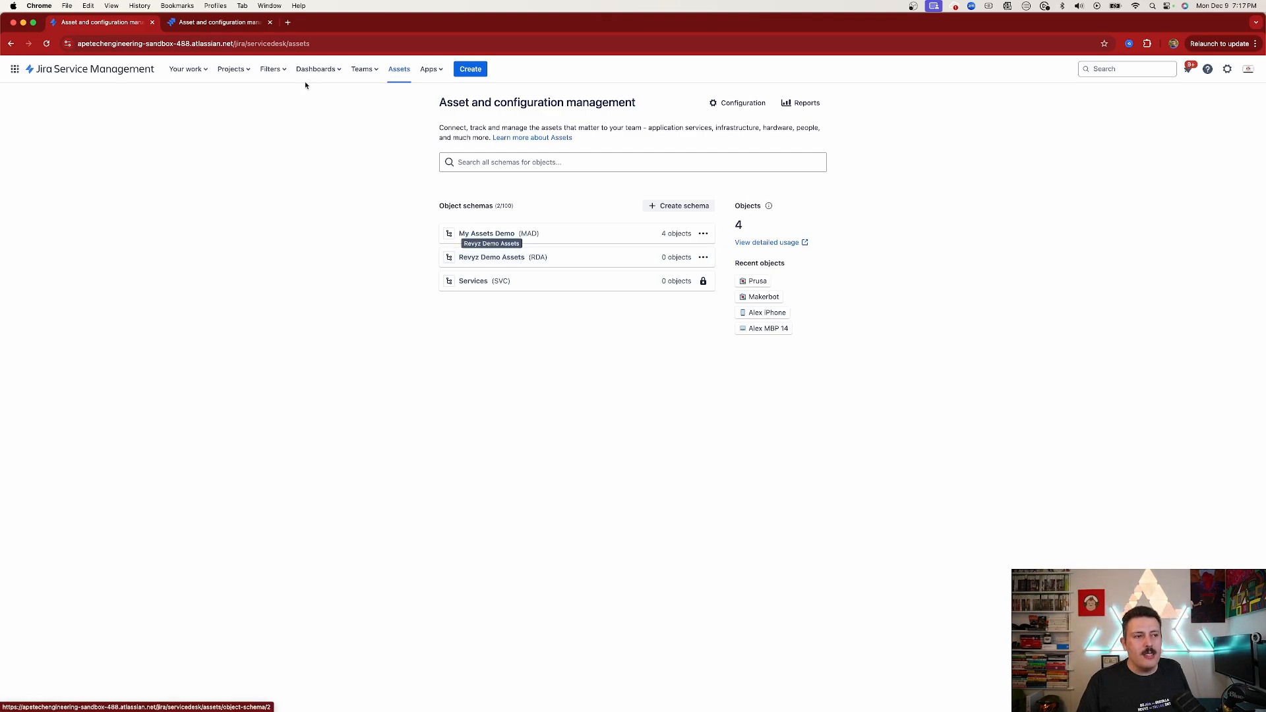
click(221, 23)
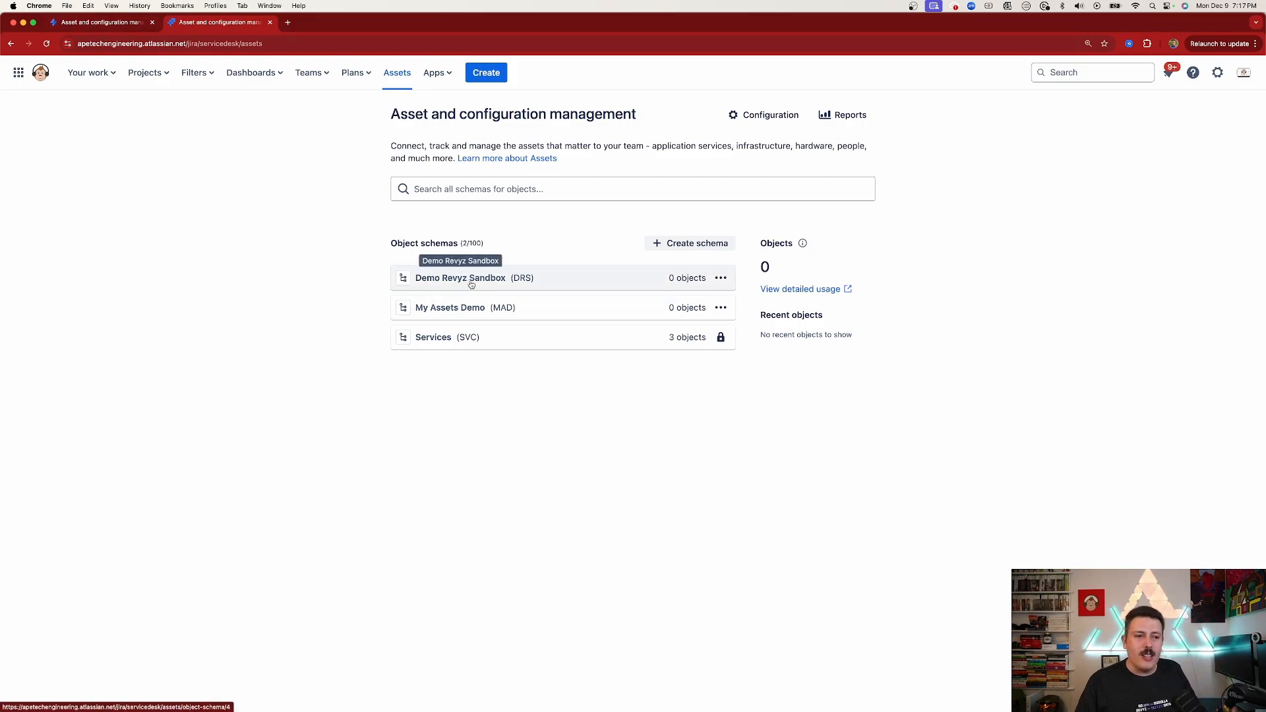
click(108, 22)
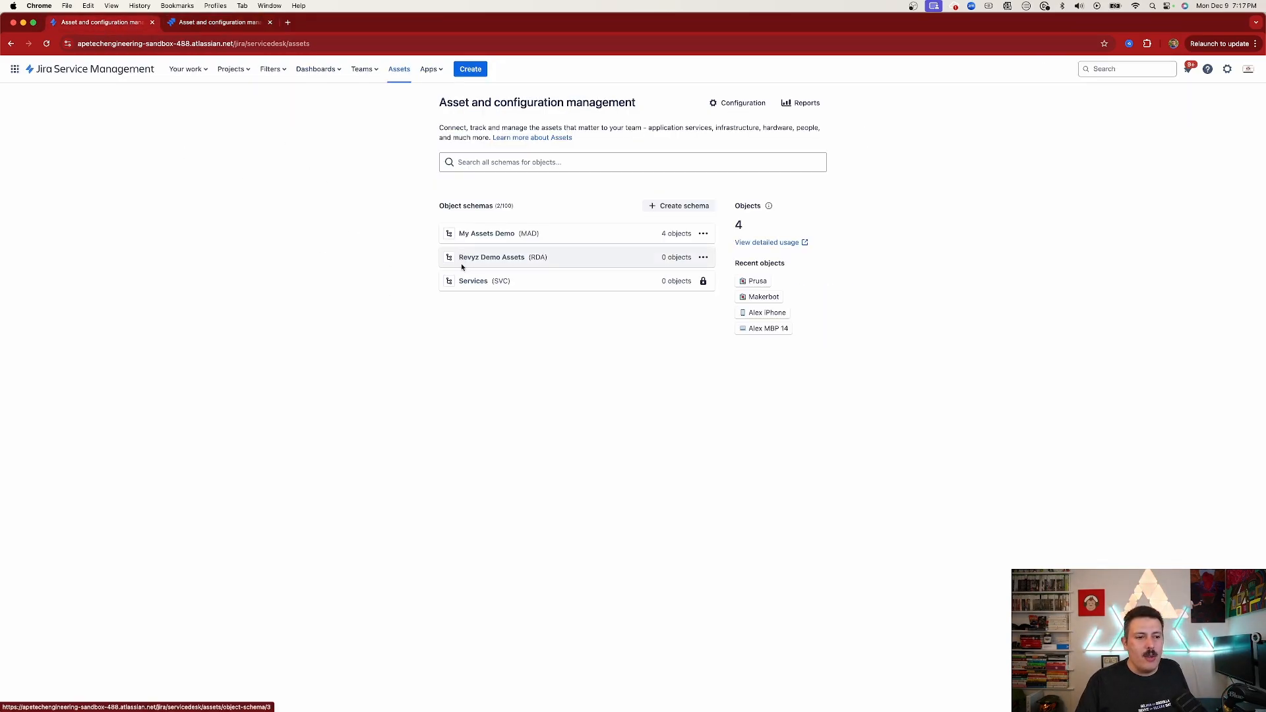
click(224, 22)
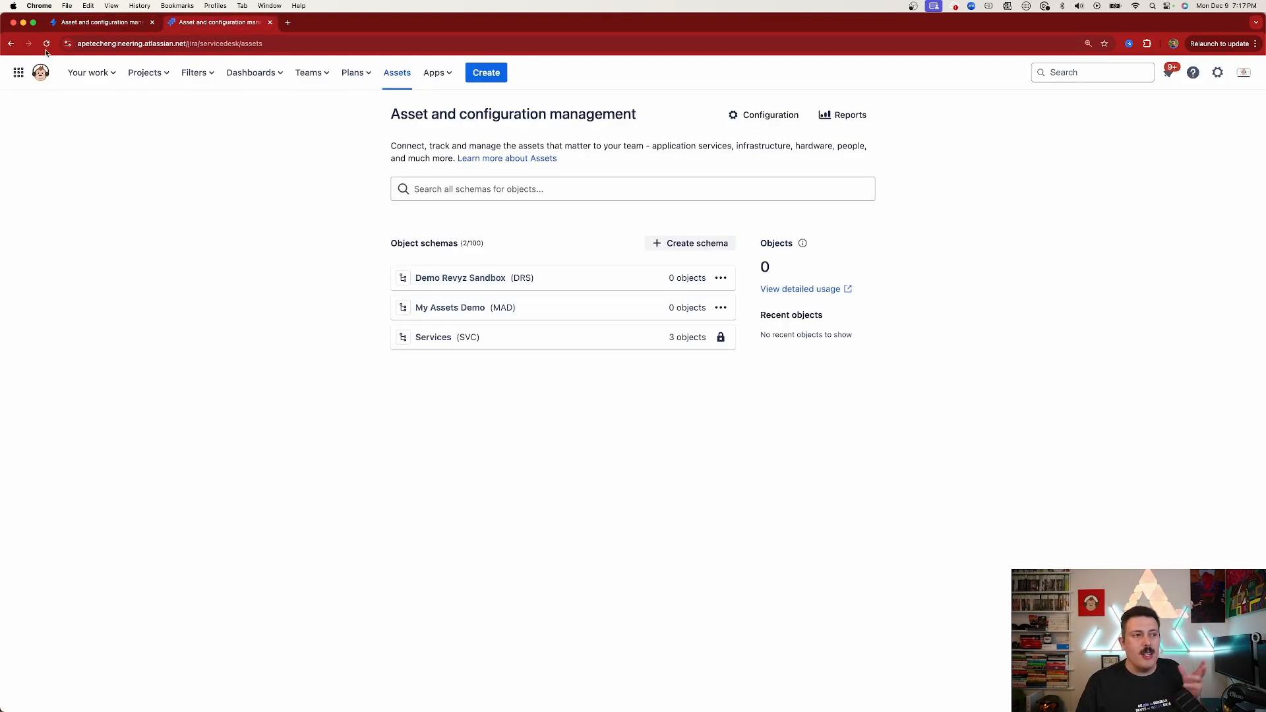
Refresh the production site's Assets page and open the Revyz Demo Assets schema
click(91, 25)
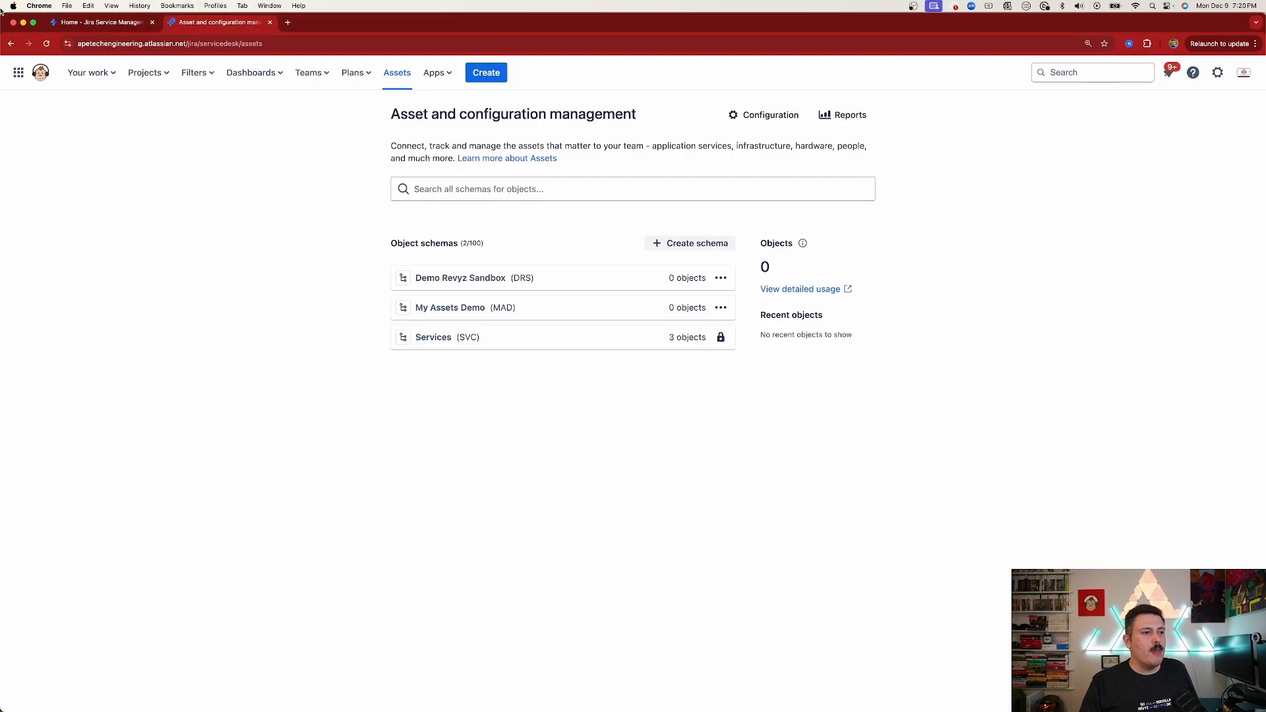
click(48, 44)
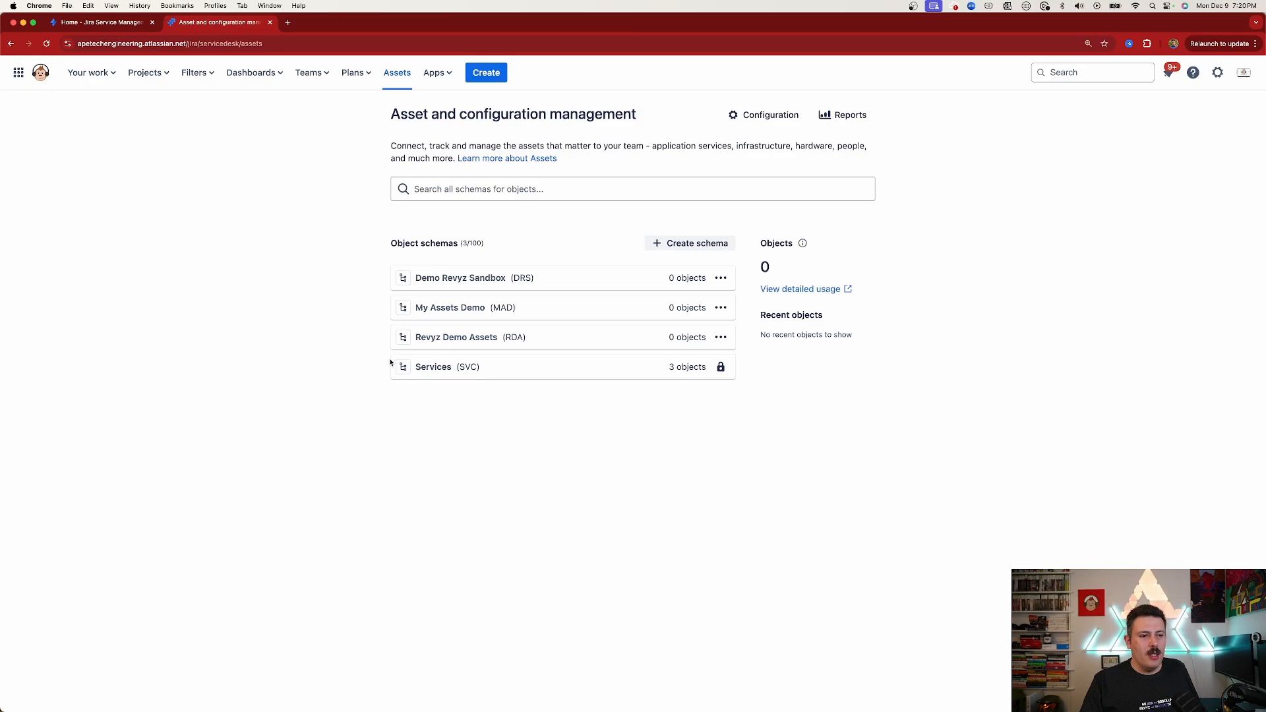
click(457, 337)
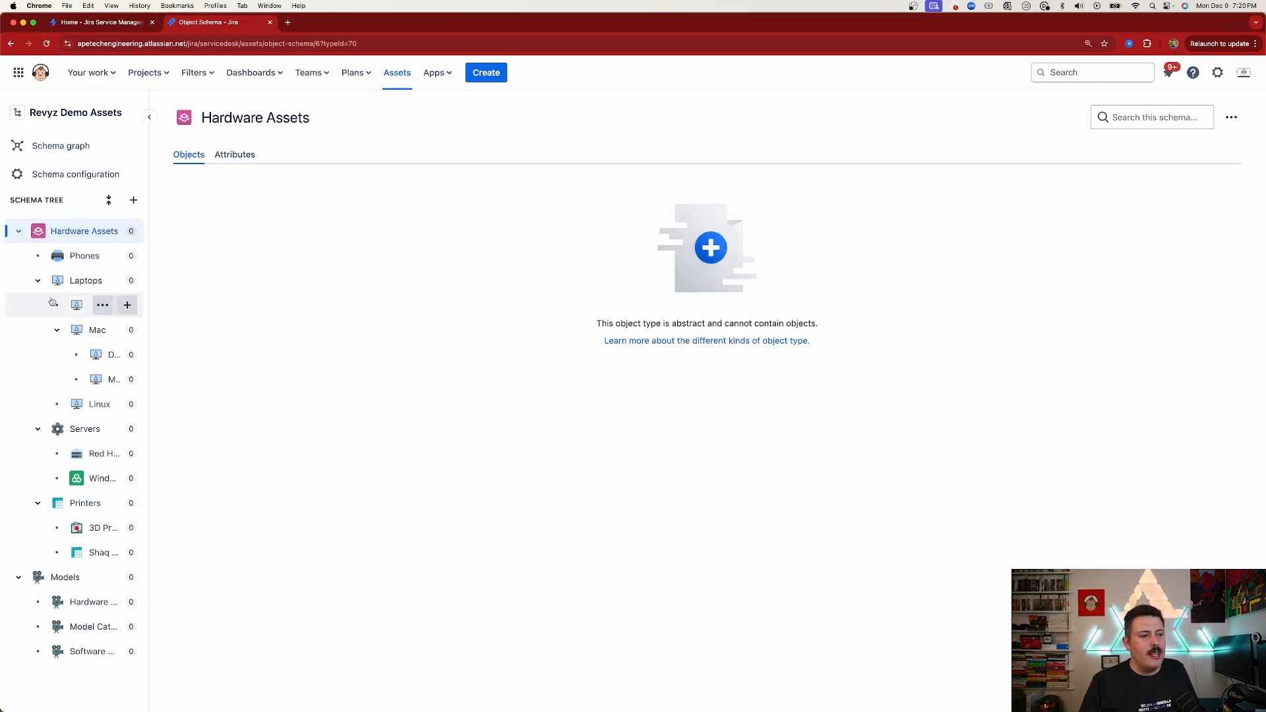